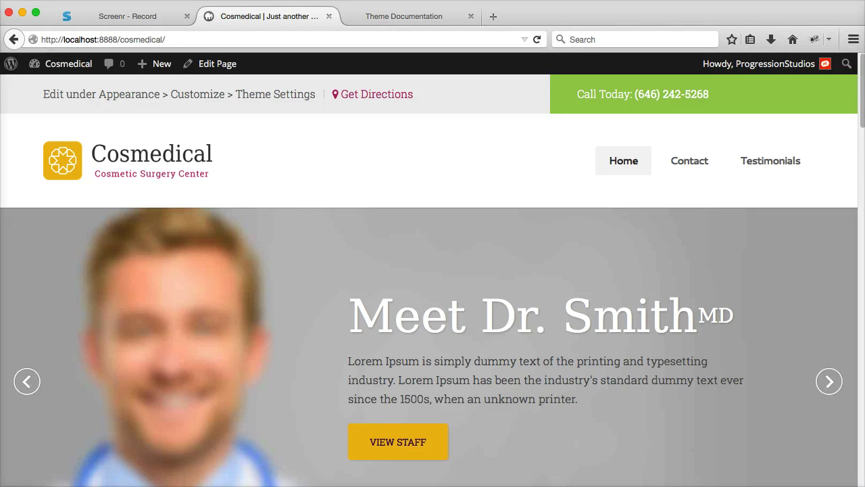
Preview the Testimonials page's All/Body/Face filter tabs, then go to the Cosmedical admin Dashboard.
click(797, 166)
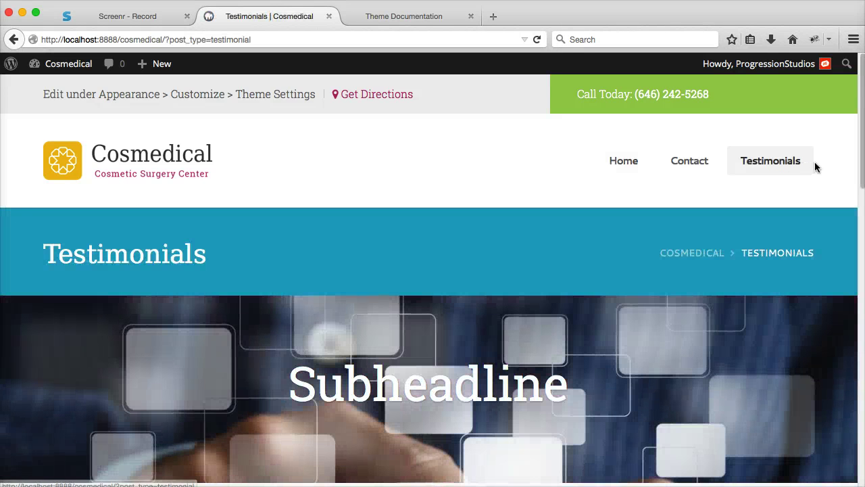
scroll(408, 327, down, 3)
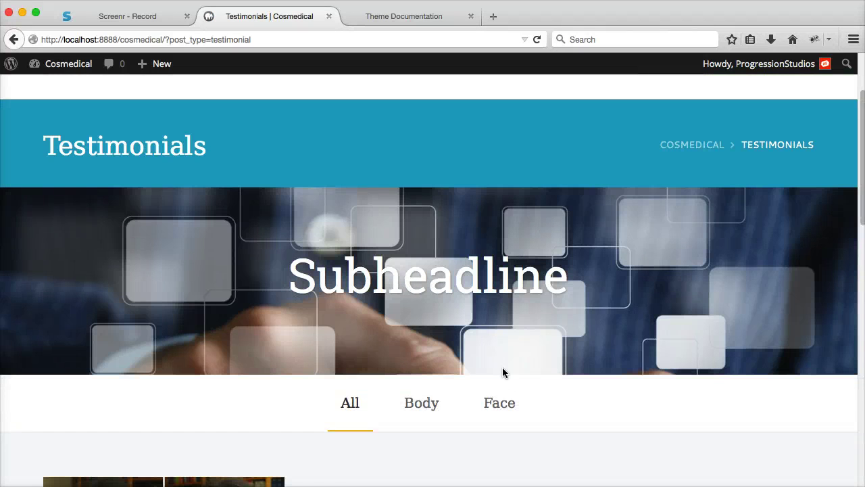
scroll(469, 254, up, 3)
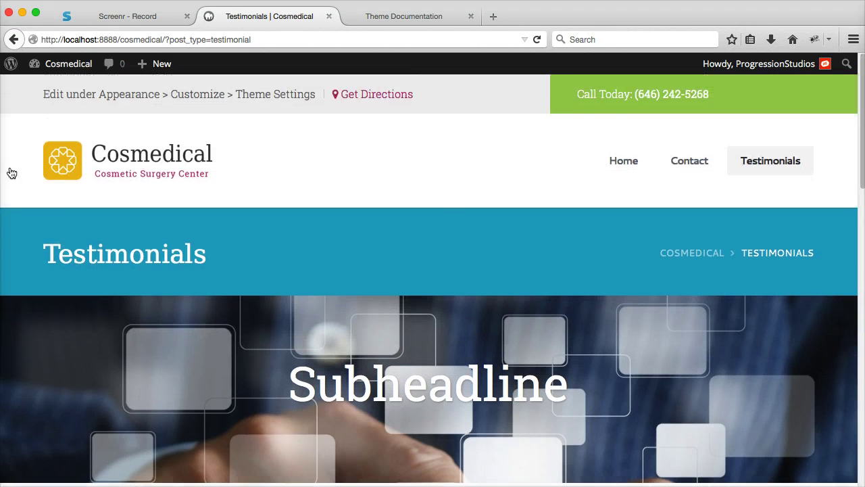
click(59, 71)
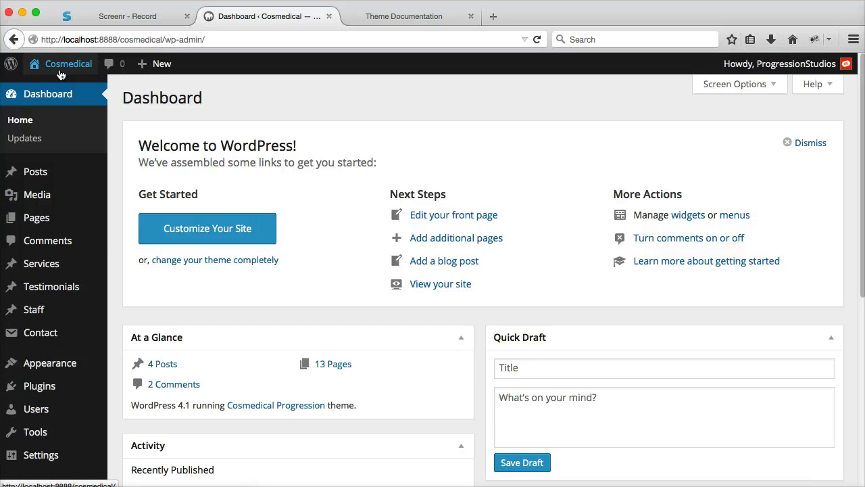
mouse_move(57, 264)
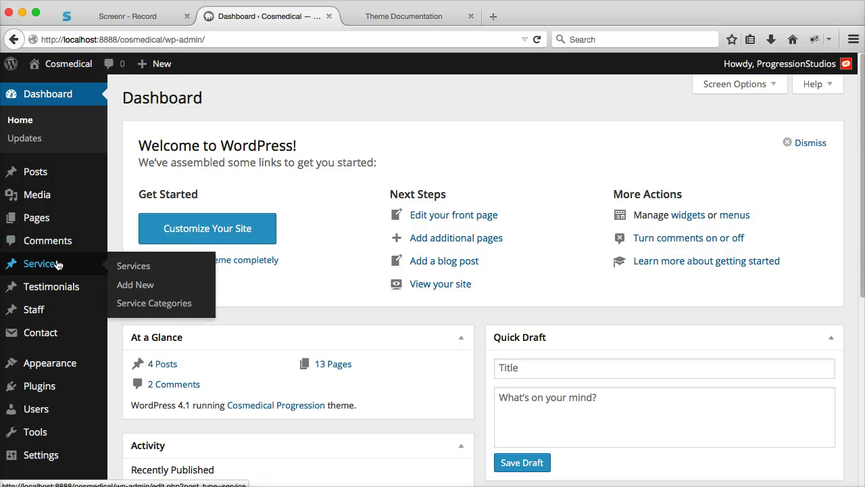
Start a new service titled 'Sample Service 1' with intro text and a two-item bulleted list.
click(141, 284)
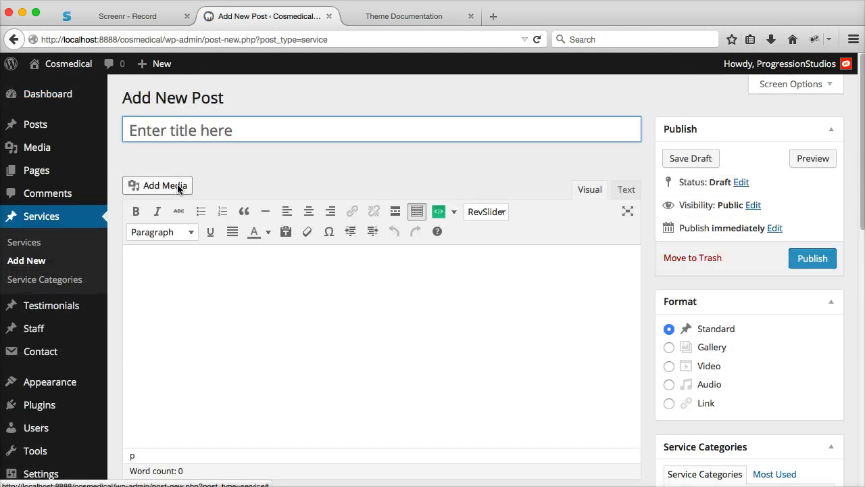
text(Sample Service 1)
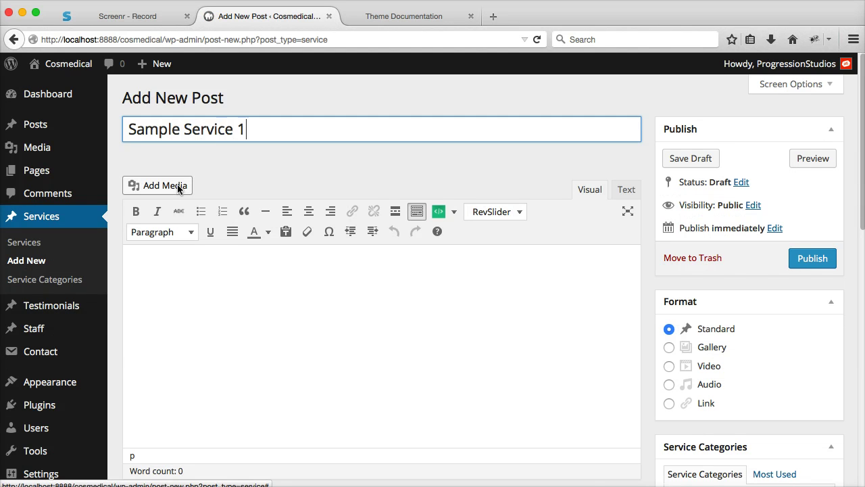
click(276, 276)
text(Add-in your text...)
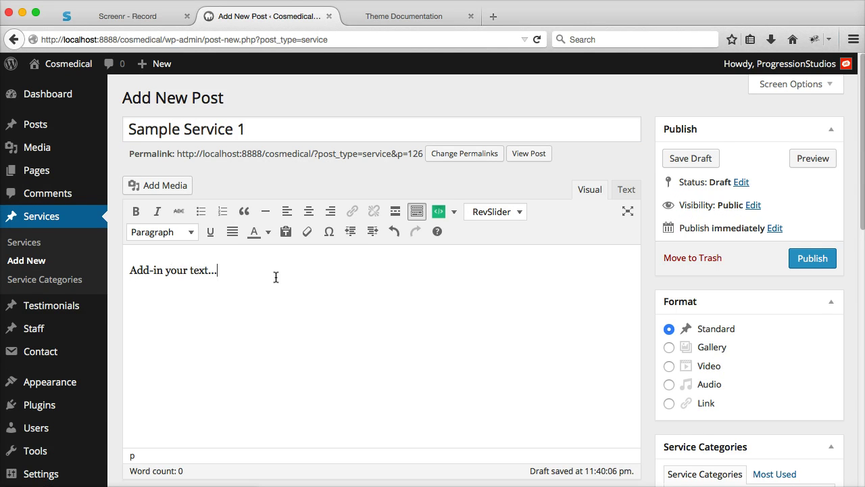
click(201, 212)
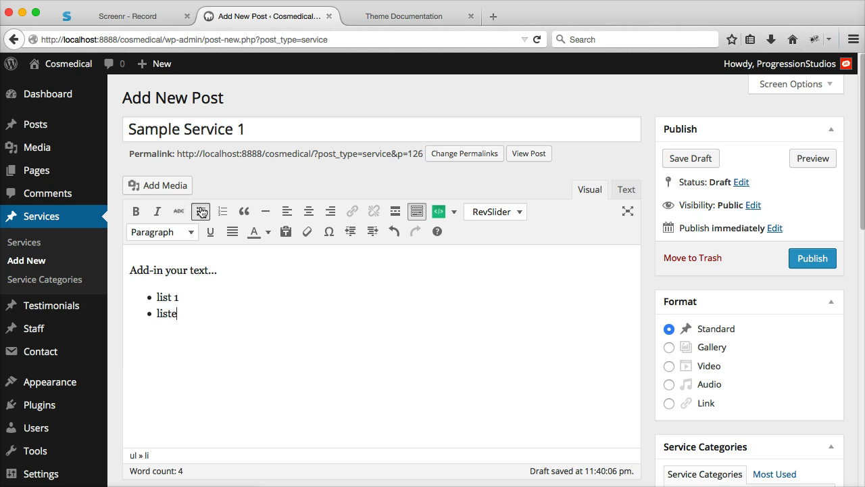
scroll(465, 306, down, 3)
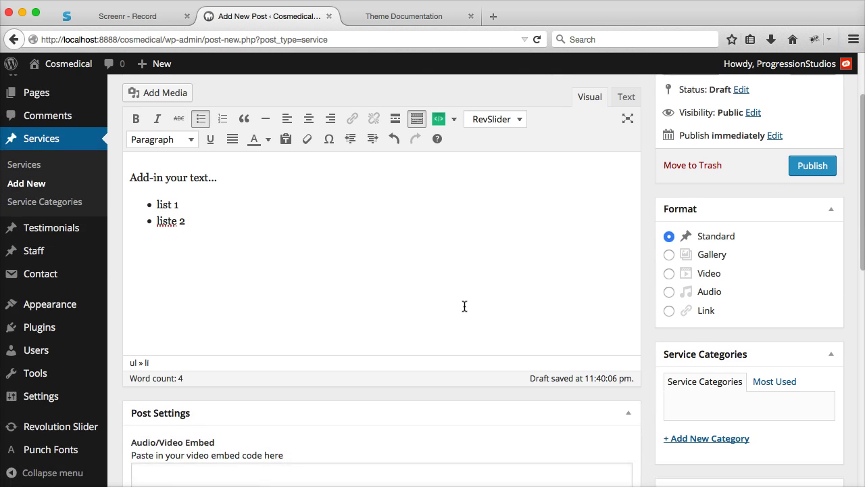
scroll(464, 307, up, 3)
Upload the smiling-woman photo as its featured image and publish the service.
click(192, 187)
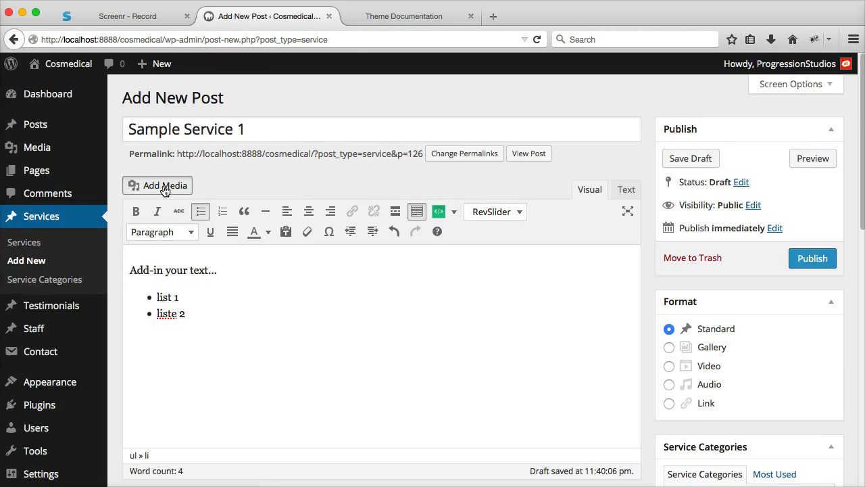
click(112, 137)
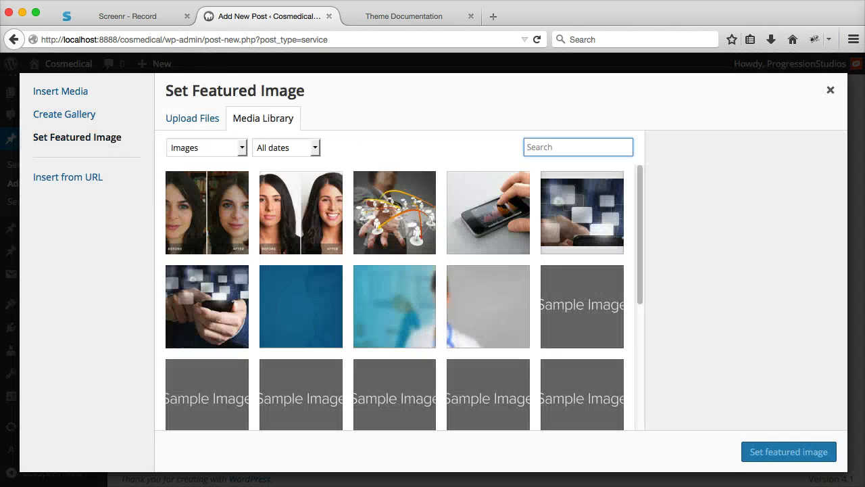
drag(0, 284, 229, 267)
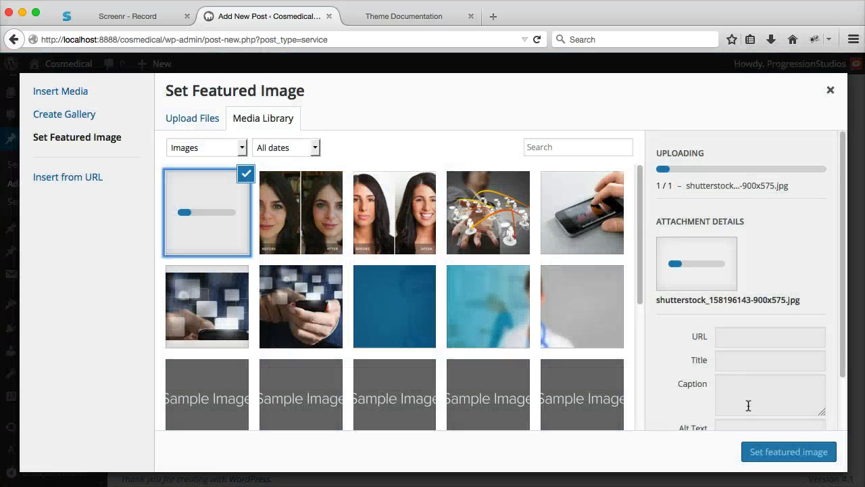
click(750, 460)
scroll(628, 317, down, 5)
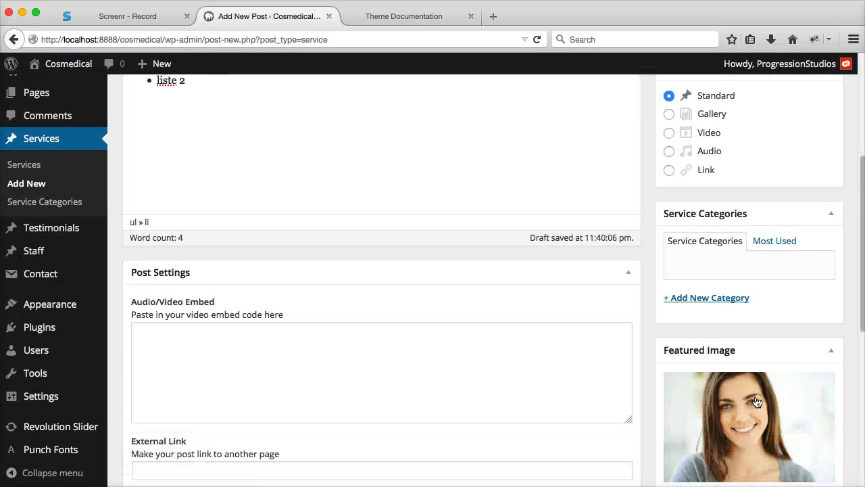
scroll(690, 365, up, 5)
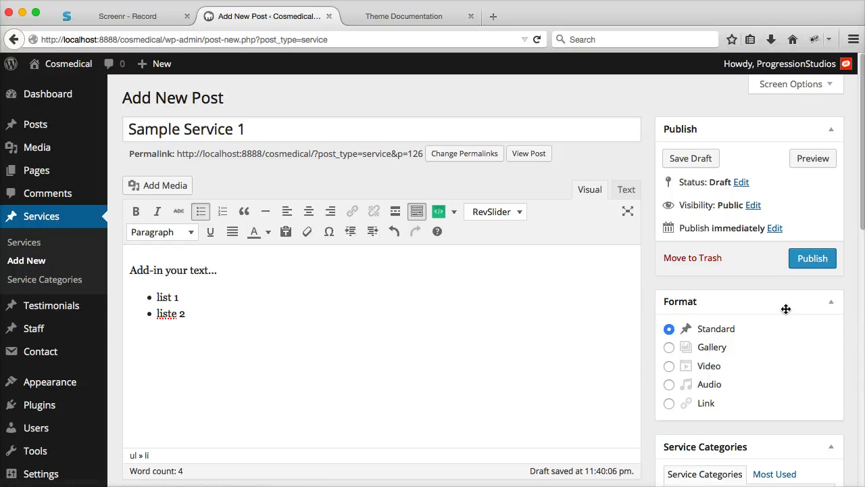
click(805, 264)
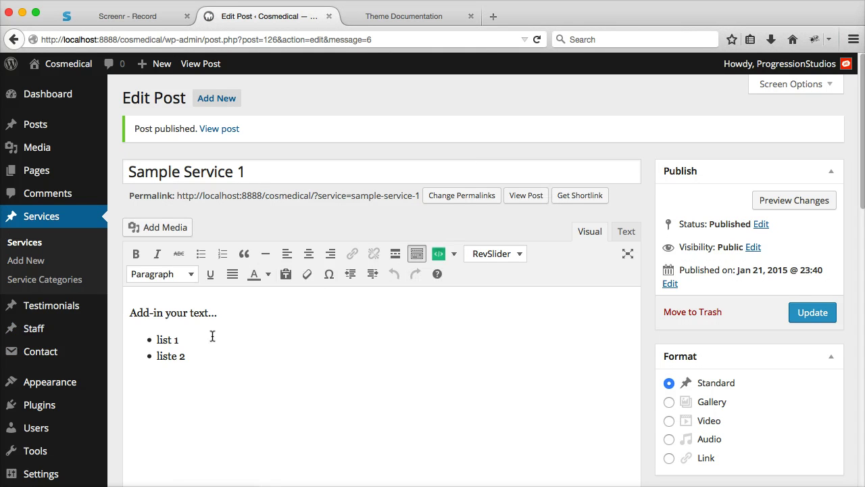
mouse_move(97, 396)
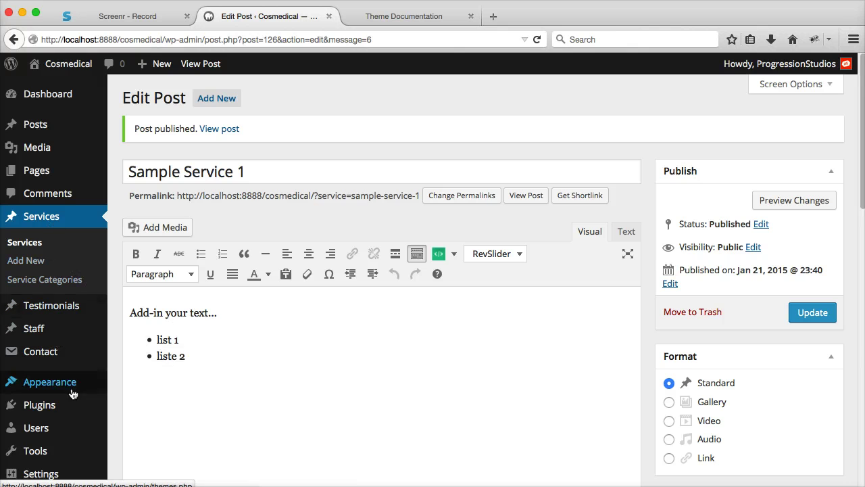
Add the Services post type archive after Testimonials in Main Navigation, save, and open the site link's options.
click(130, 415)
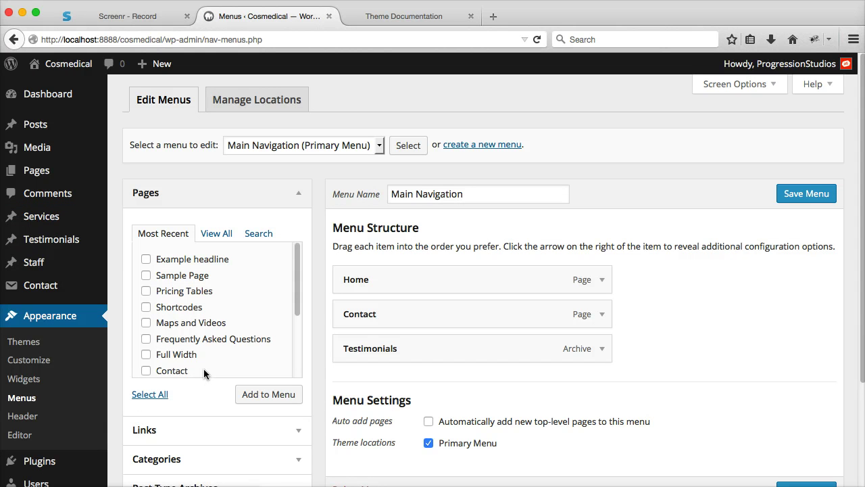
click(737, 84)
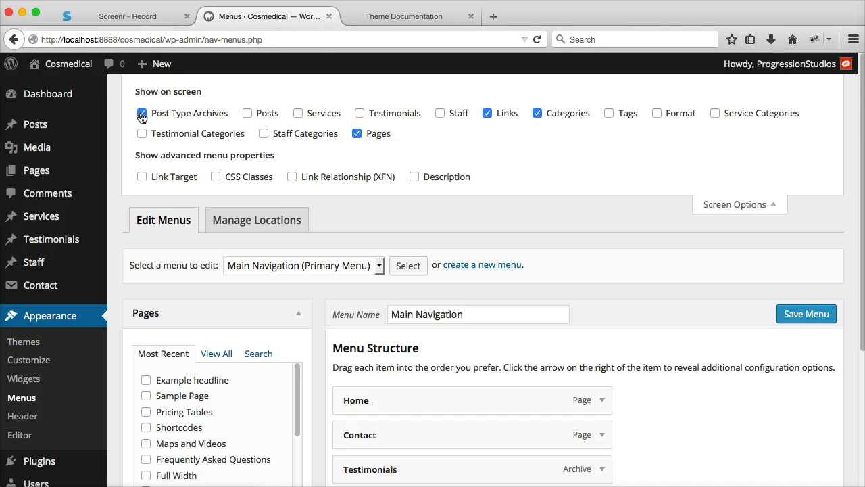
click(727, 206)
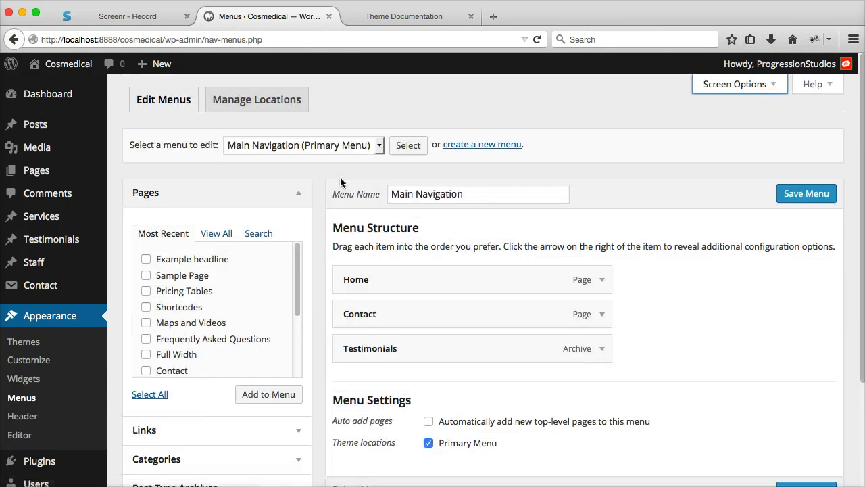
scroll(343, 177, down, 5)
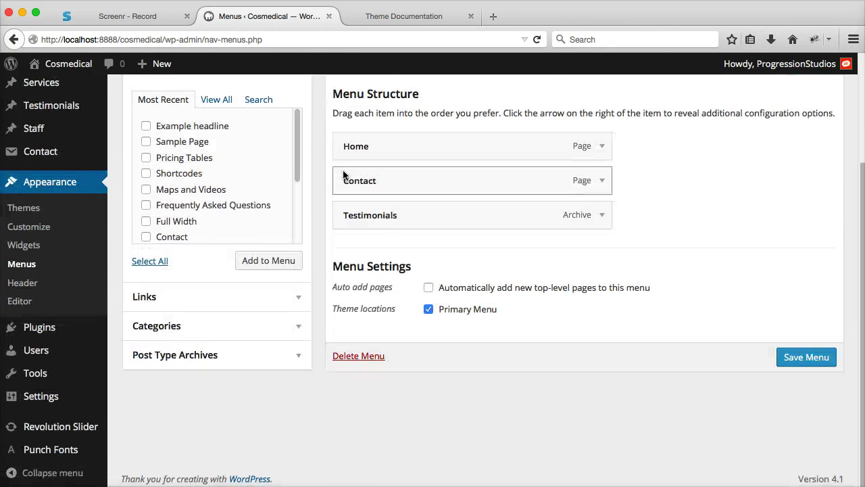
click(267, 355)
scroll(236, 230, up, 3)
click(166, 296)
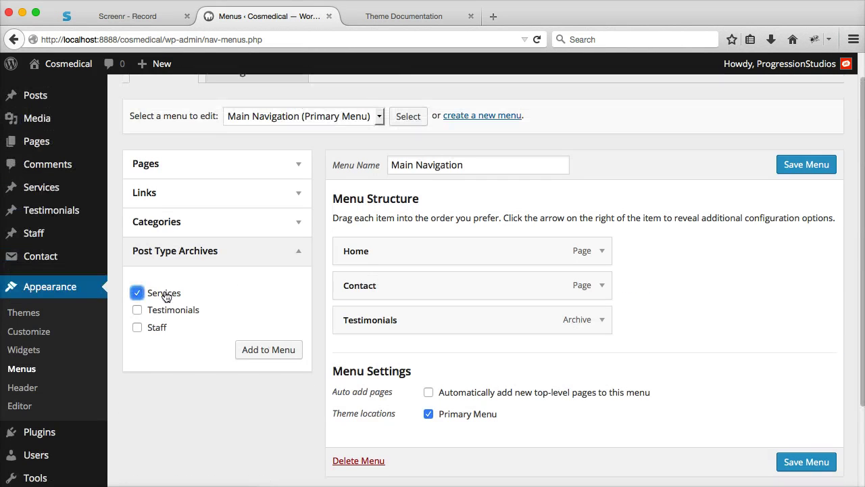
click(267, 350)
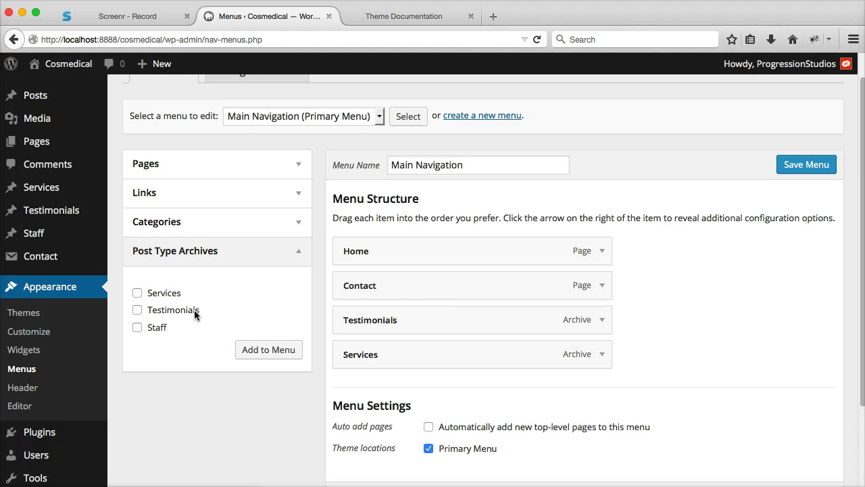
click(817, 165)
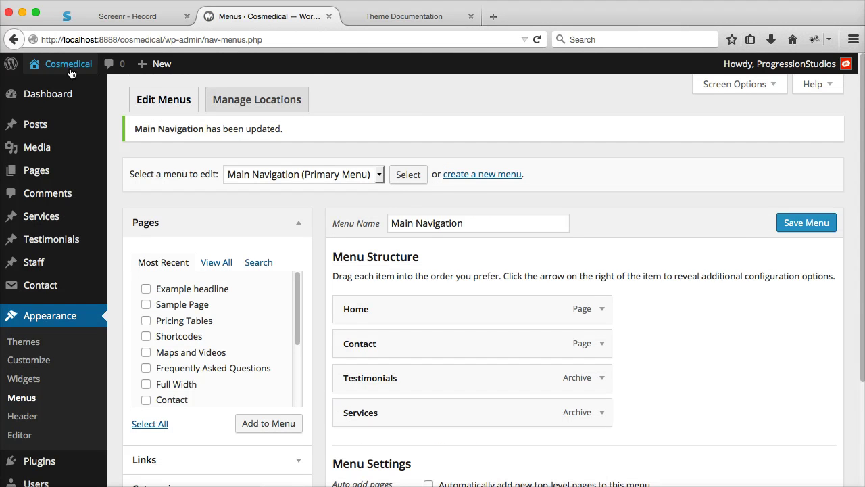
right_click(67, 66)
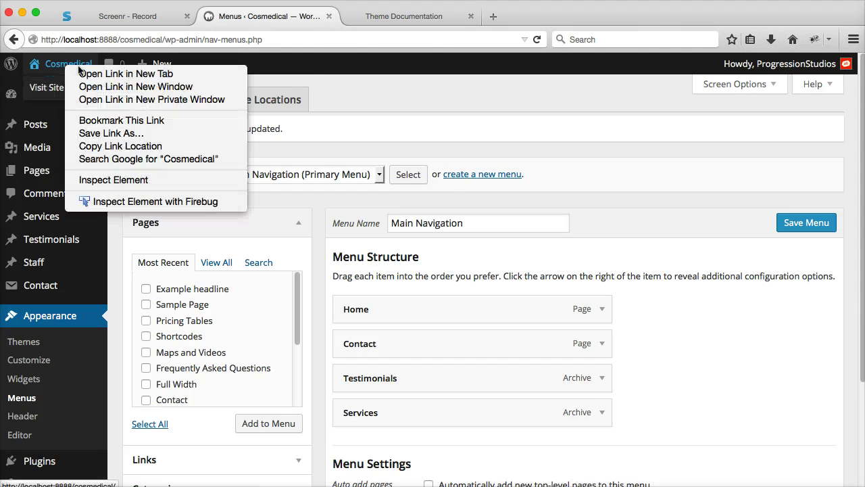
Open the live site in a new tab, view the Services archive listing Sample Service 1, then return to Menus.
click(87, 74)
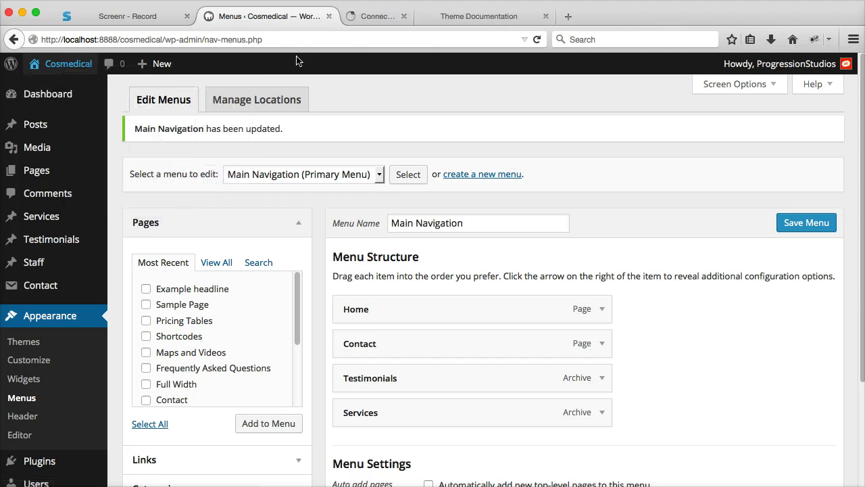
click(395, 17)
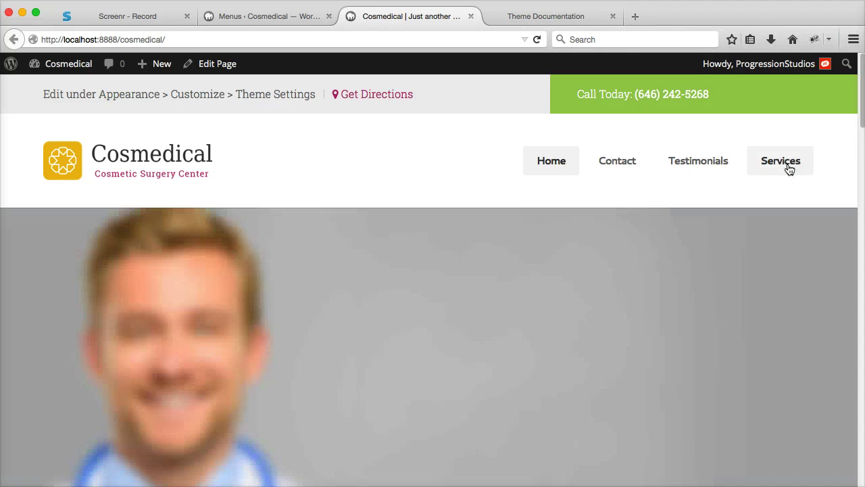
click(788, 167)
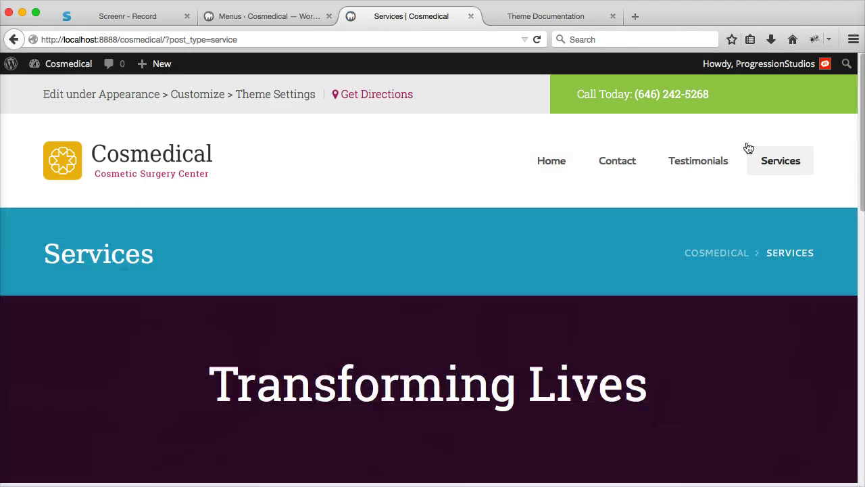
scroll(541, 203, down, 6)
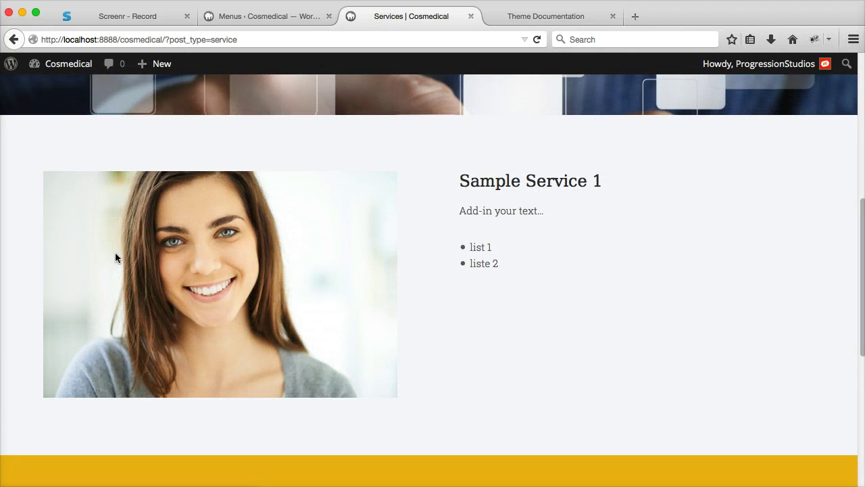
drag(31, 197, 300, 280)
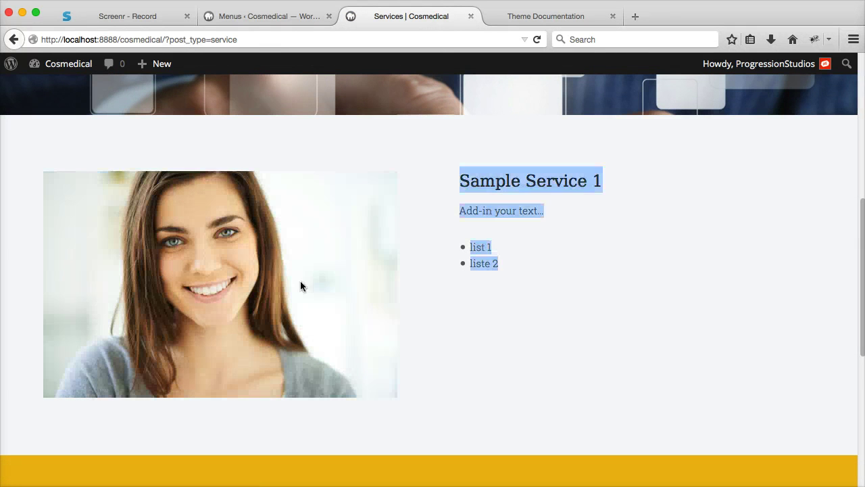
click(522, 220)
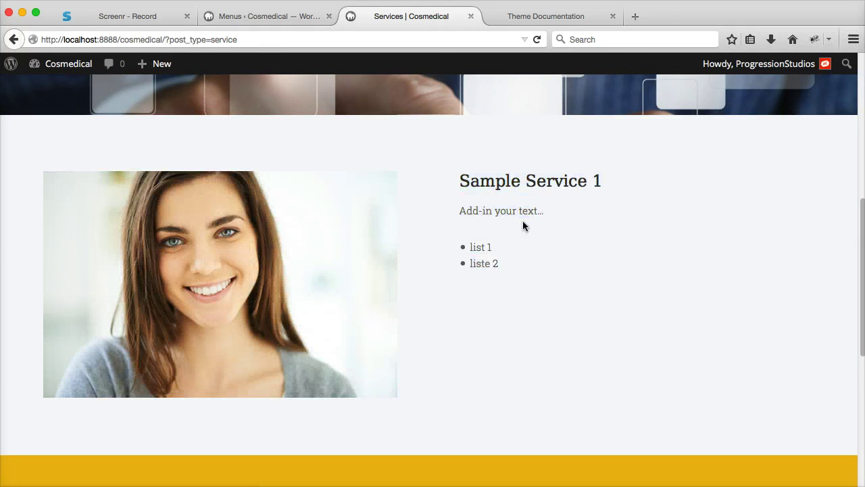
click(242, 18)
Start a new service titled 'Another Service' and upload a photo as its featured image.
mouse_move(14, 217)
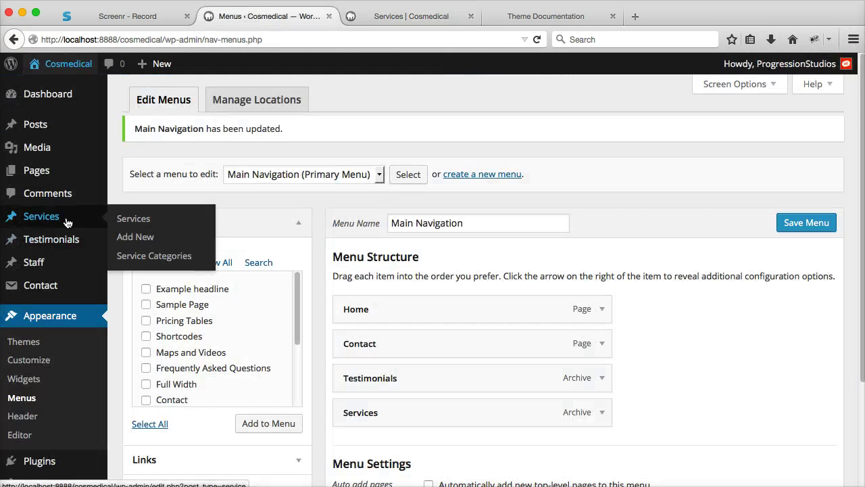
click(137, 237)
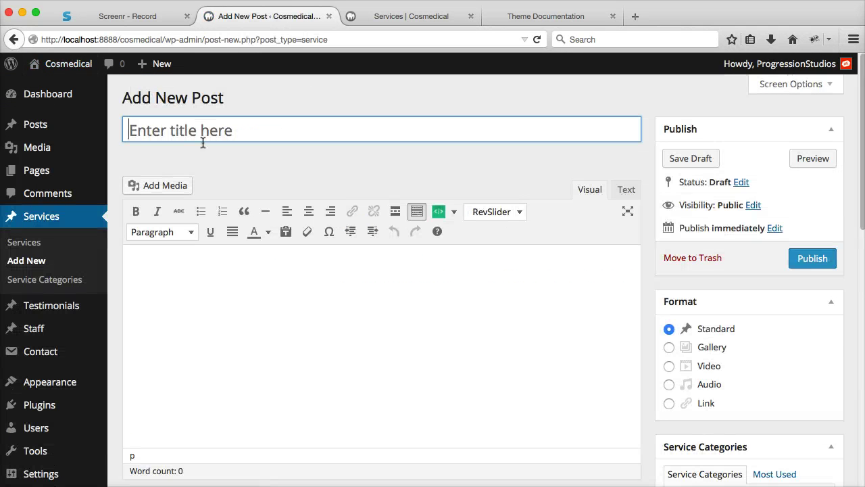
text(Another Service)
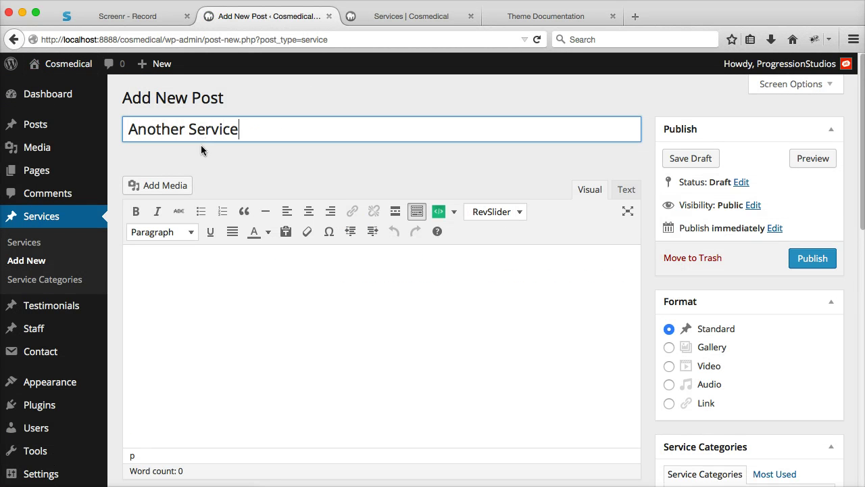
click(158, 185)
click(99, 139)
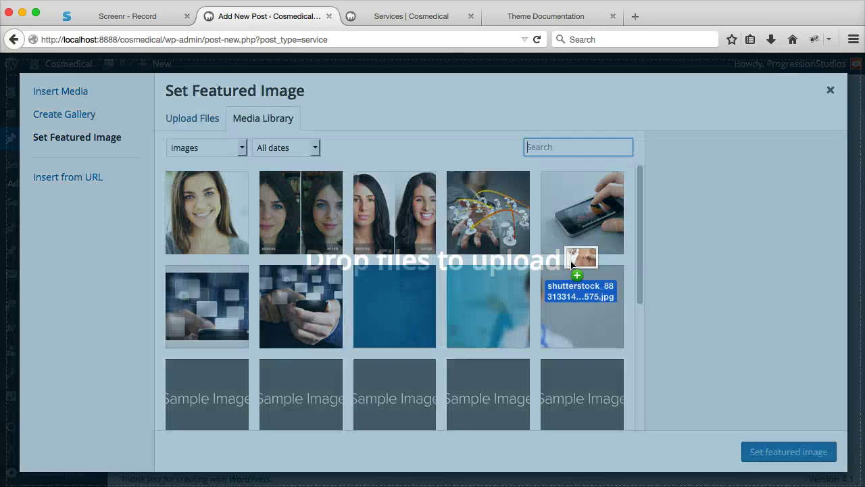
drag(571, 261, 683, 386)
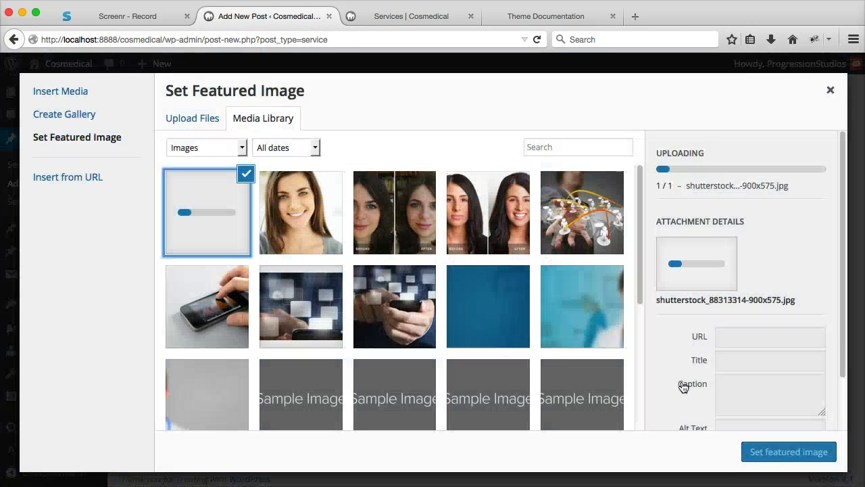
click(746, 459)
Add the body text 'Add-in some sample text...' and publish Another Service.
click(450, 286)
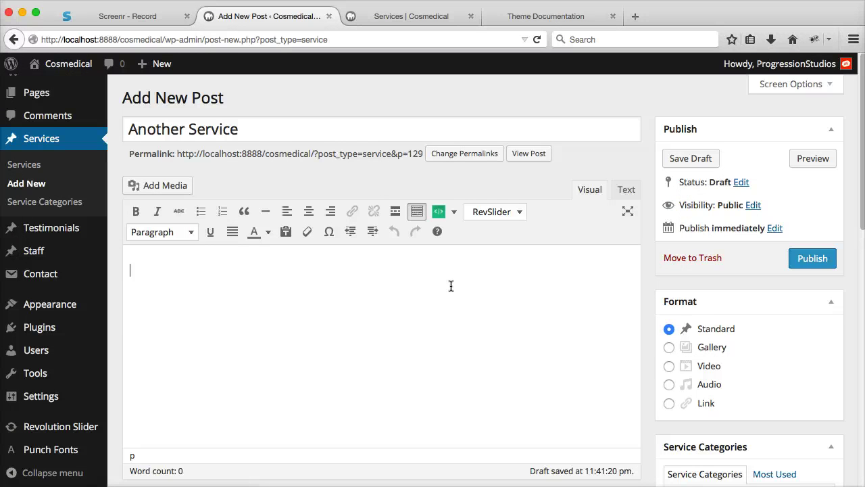
text(Add-in some sample text...)
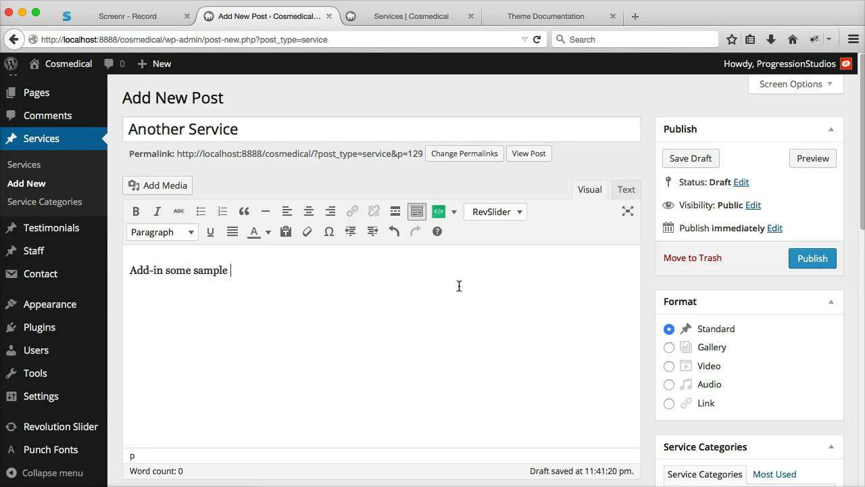
click(813, 258)
click(397, 20)
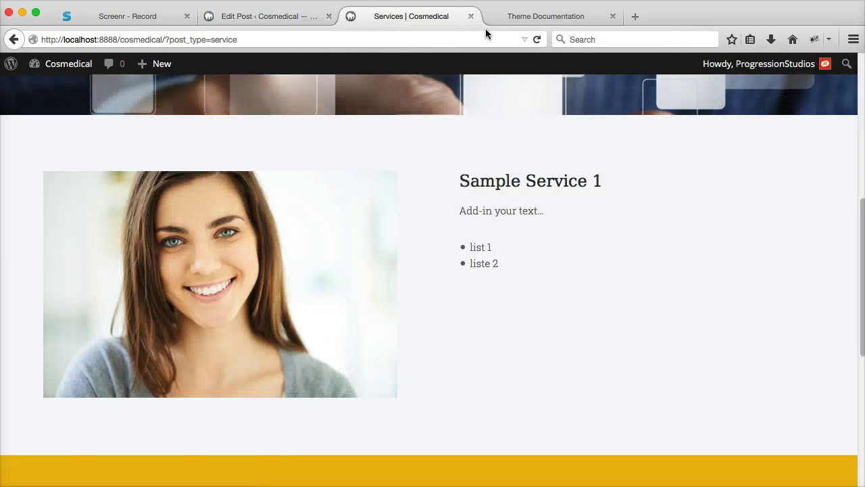
scroll(515, 141, up, 10)
click(539, 40)
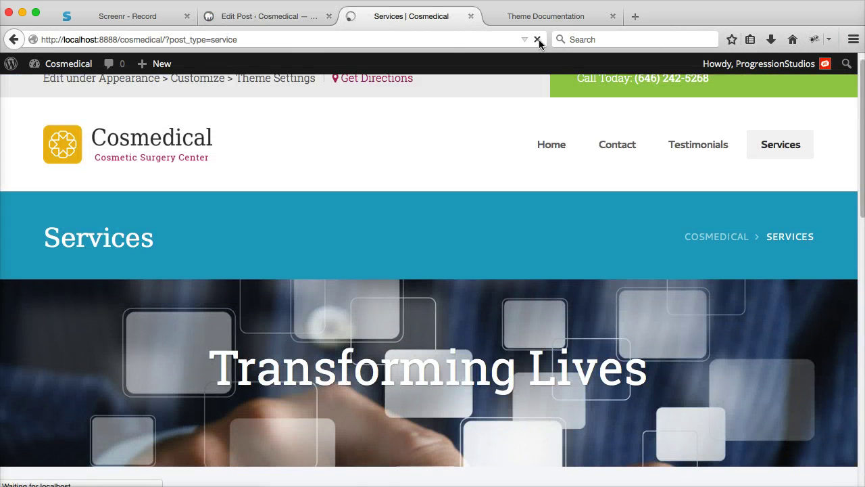
scroll(438, 181, down, 15)
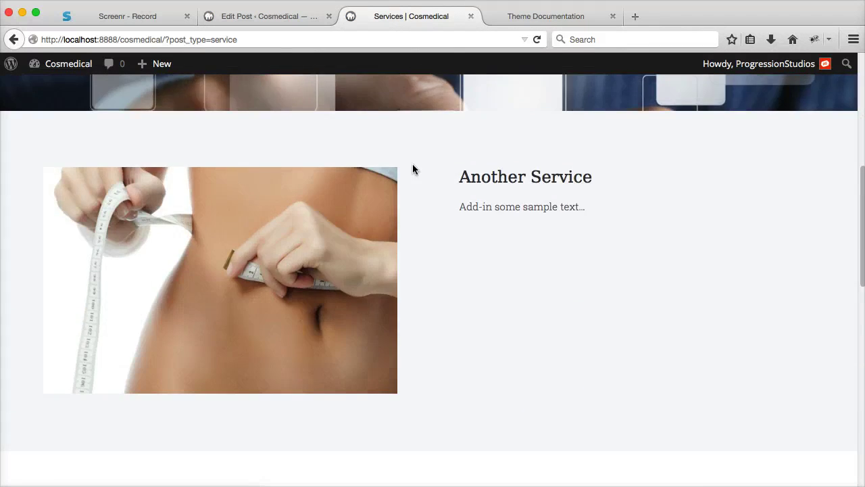
scroll(425, 230, up, 10)
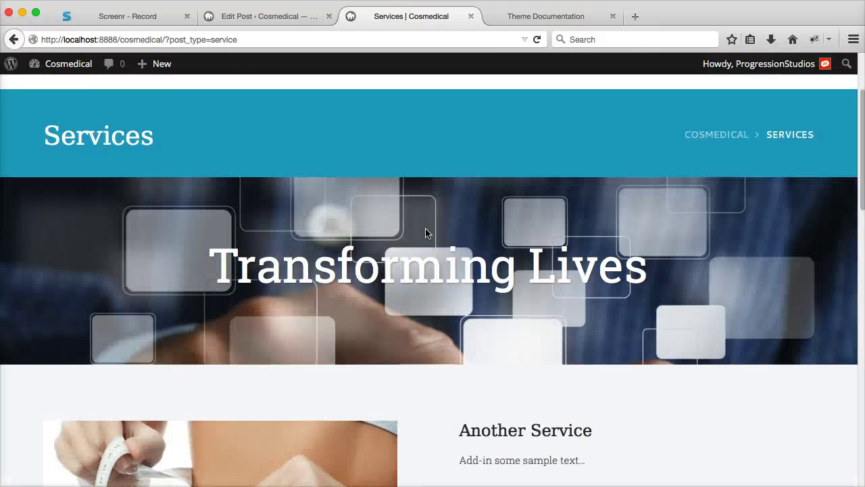
scroll(425, 229, up, 3)
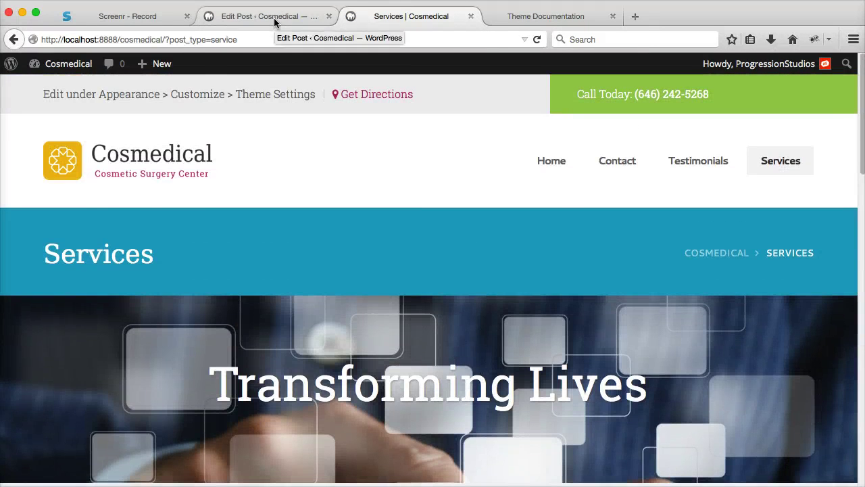
click(277, 18)
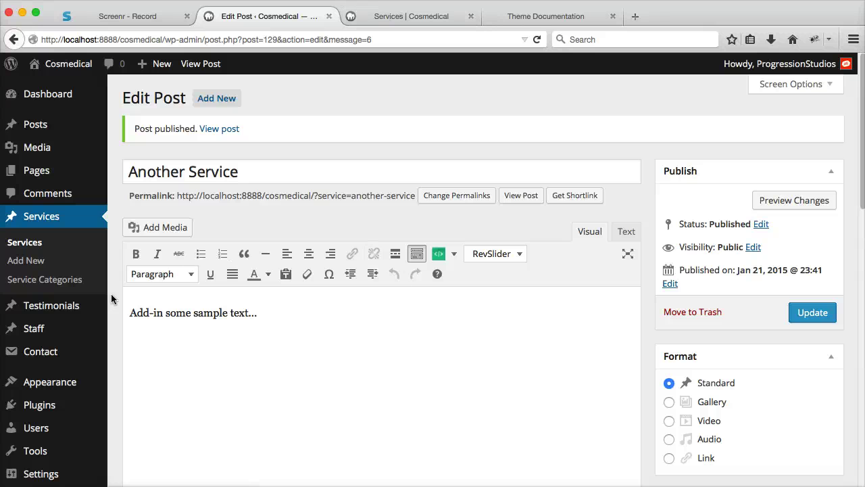
Add two service categories named Dental and Surgery.
click(43, 279)
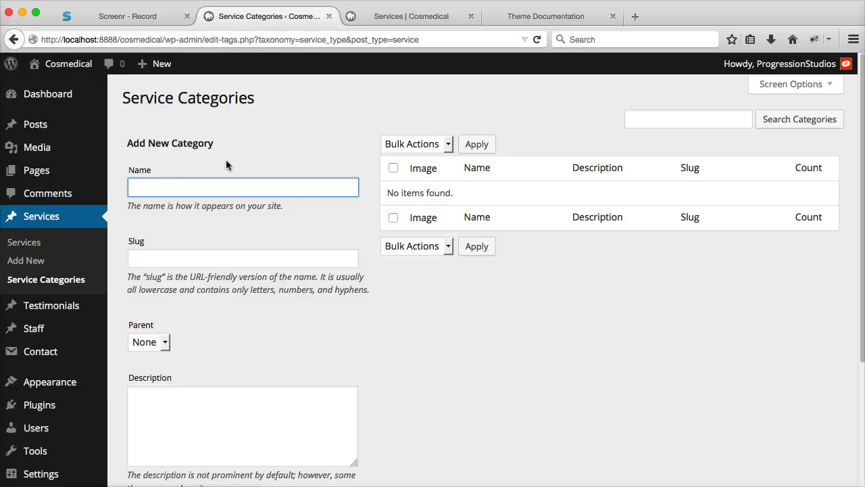
text(Dental)
scroll(223, 271, down, 5)
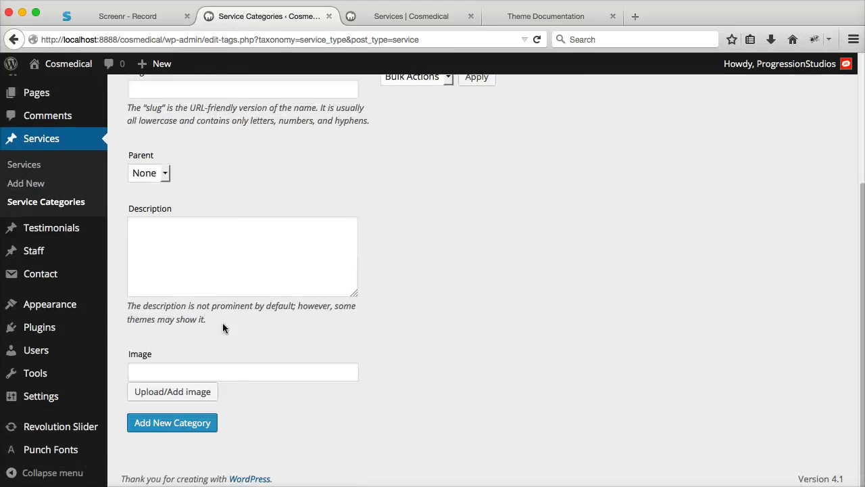
click(199, 424)
scroll(232, 240, up, 5)
click(216, 186)
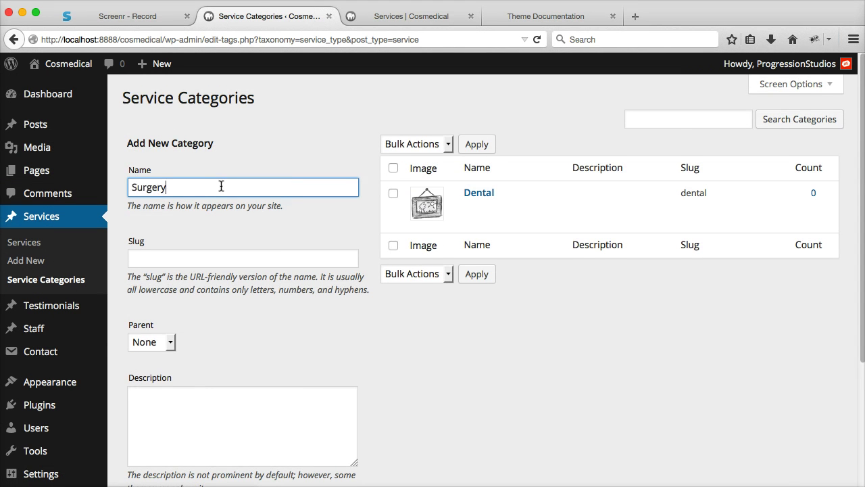
scroll(221, 186, down, 5)
click(180, 421)
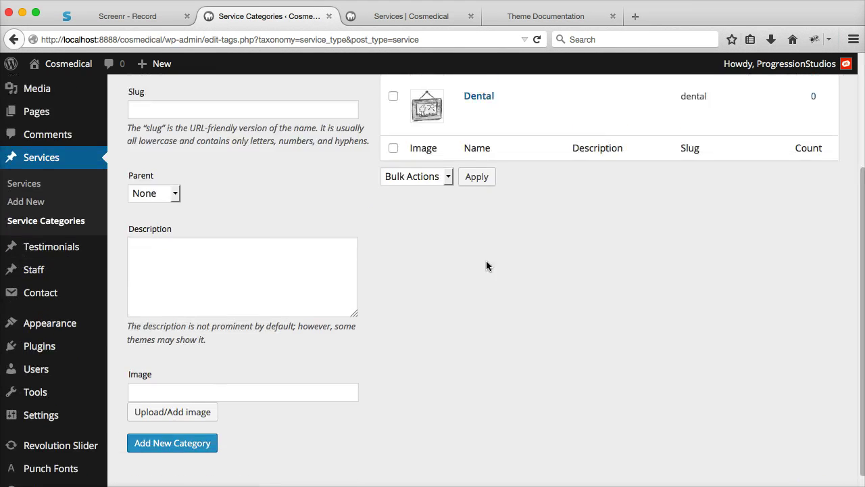
scroll(486, 266, up, 5)
File Another Service under the Dental category and update it.
click(34, 241)
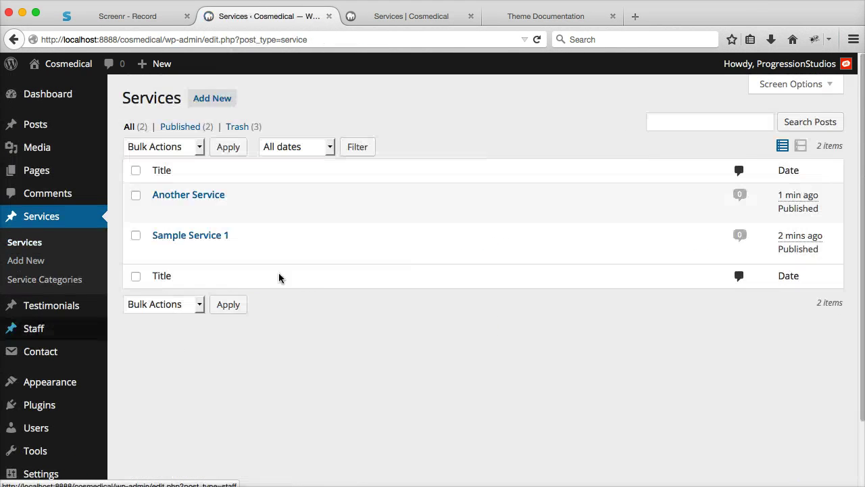
click(159, 210)
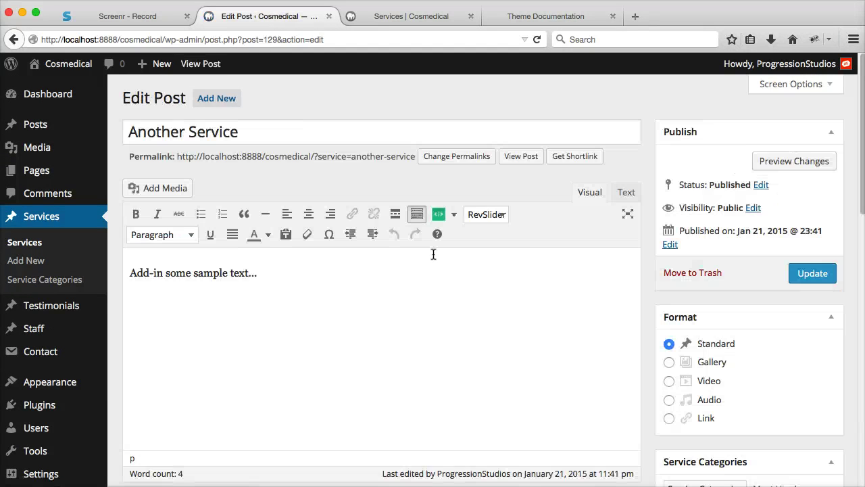
scroll(686, 250, down, 5)
click(694, 351)
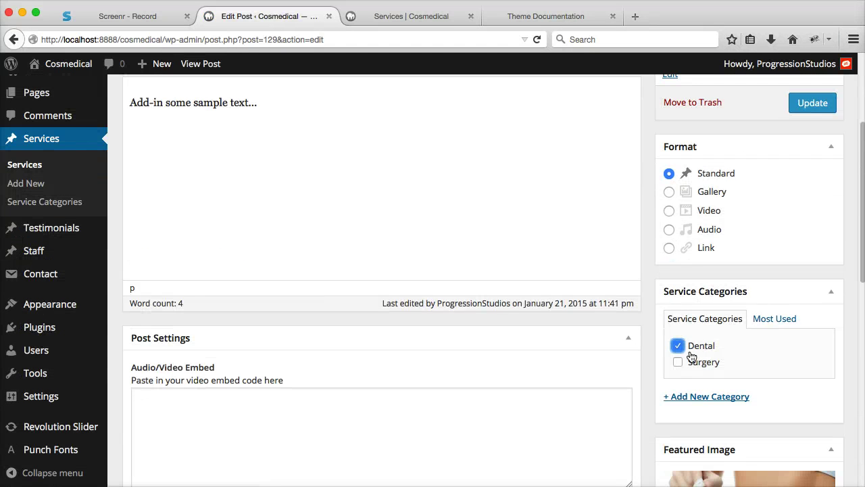
click(814, 97)
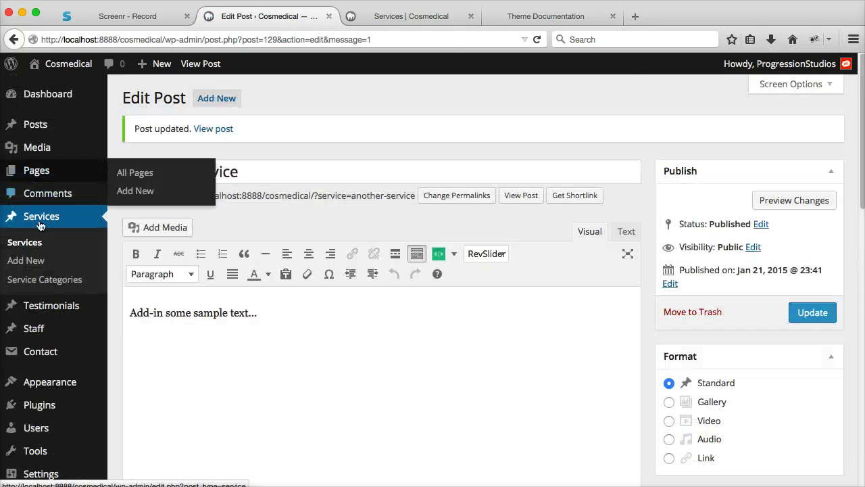
File Sample Service 1 under the Surgery category and update it.
click(35, 245)
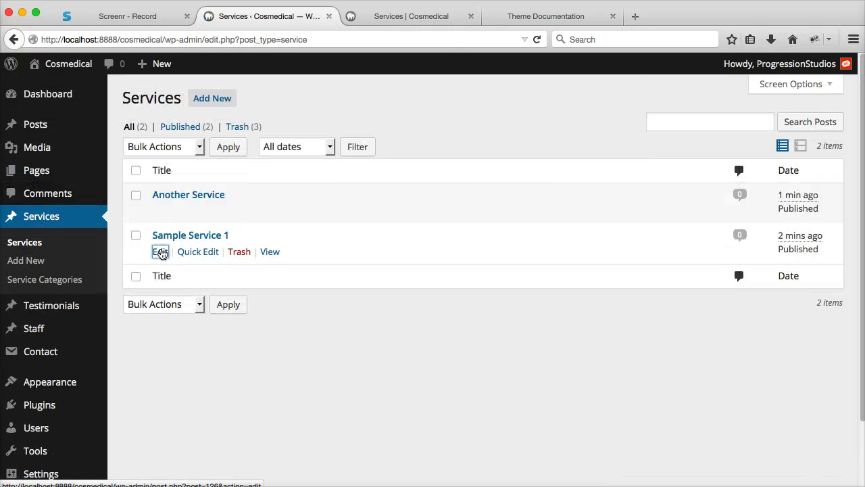
click(161, 252)
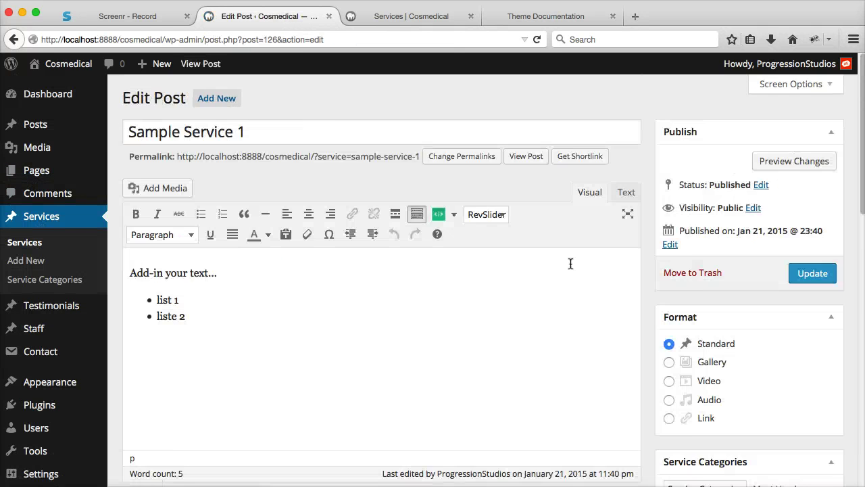
scroll(692, 340, down, 5)
click(677, 281)
scroll(676, 291, up, 5)
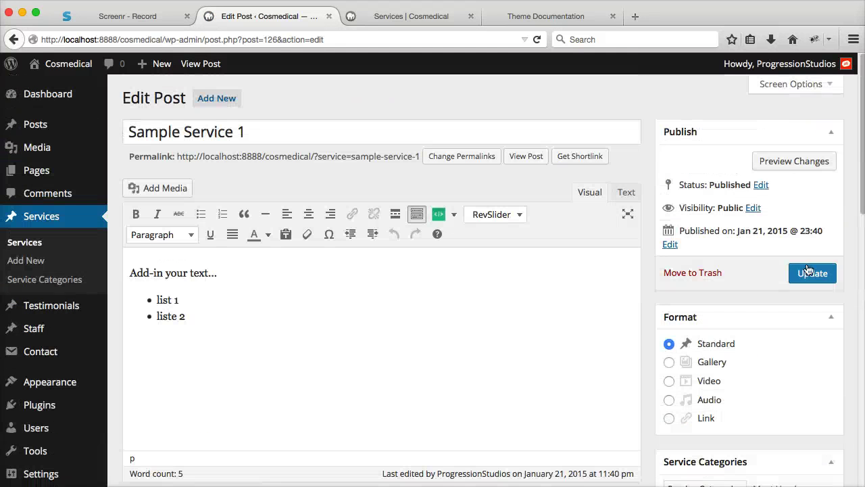
click(813, 273)
Reload the live Services page and try the new Dental and Surgery filter tabs.
click(385, 23)
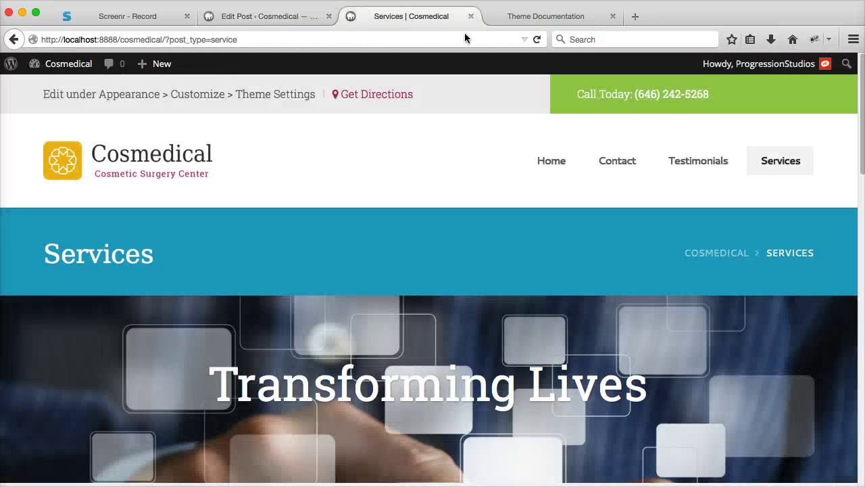
click(539, 42)
scroll(459, 135, down, 5)
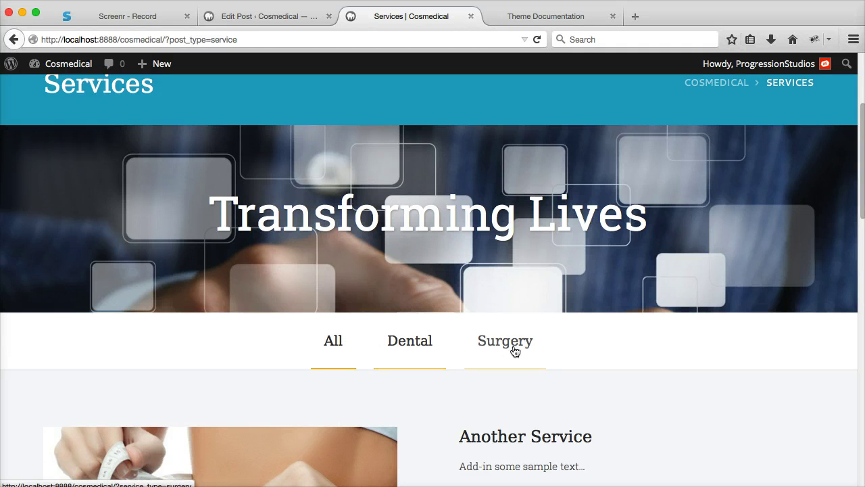
scroll(446, 327, down, 5)
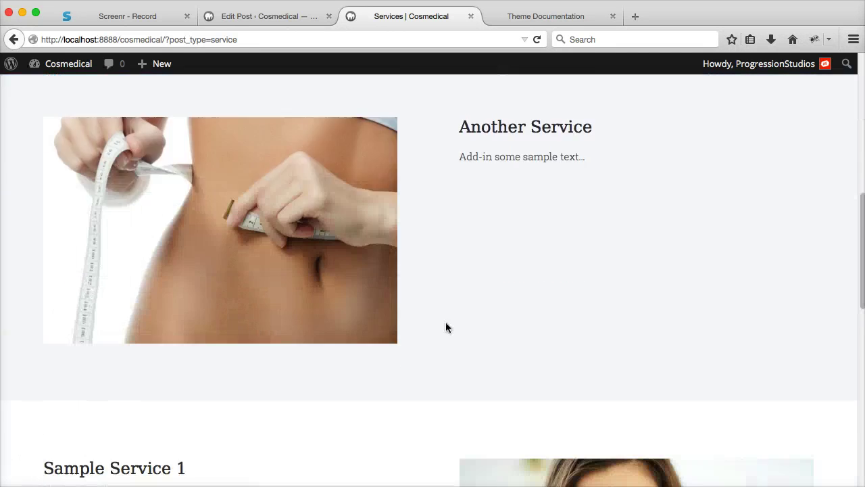
scroll(447, 322, up, 3)
click(430, 189)
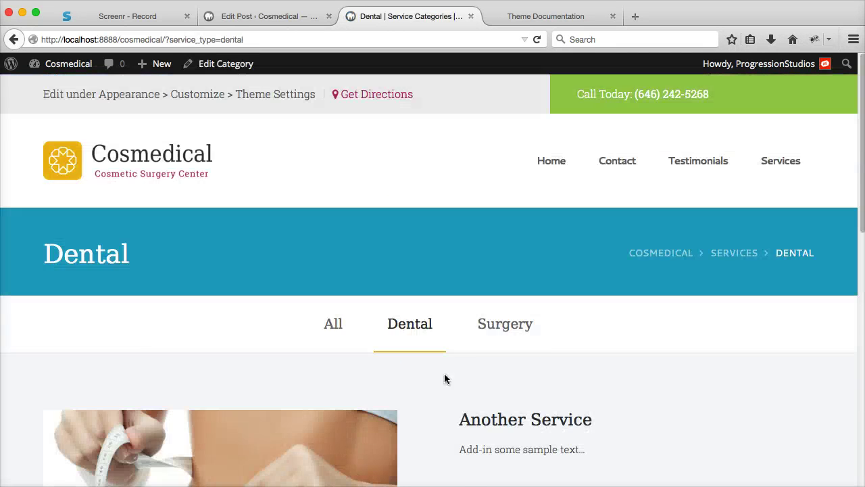
click(505, 323)
Return to the All filter and scroll through the full services listing.
click(332, 323)
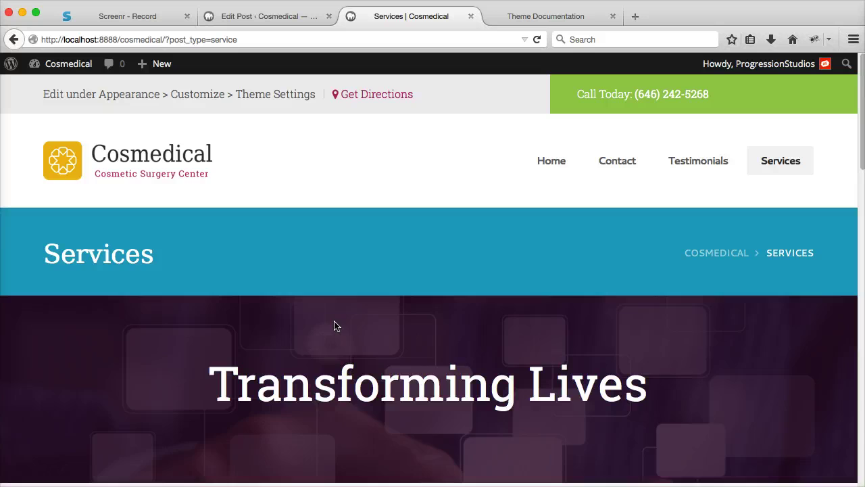
scroll(270, 334, down, 4)
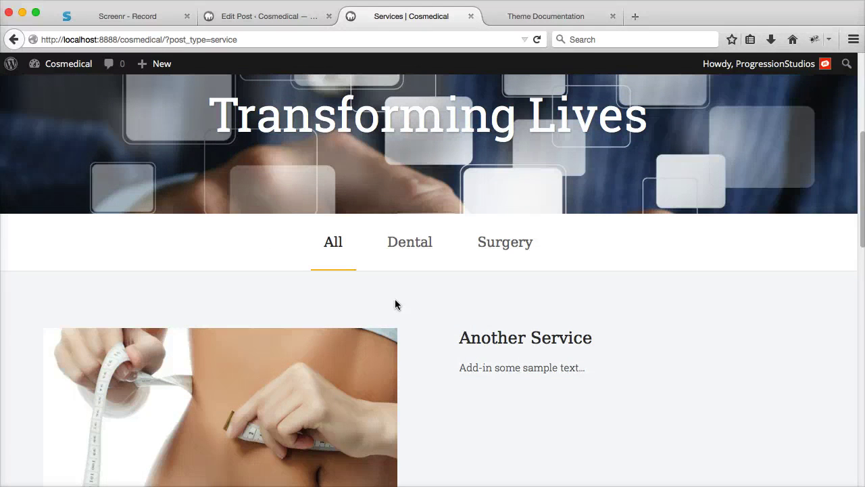
scroll(423, 271, up, 2)
scroll(194, 173, down, 5)
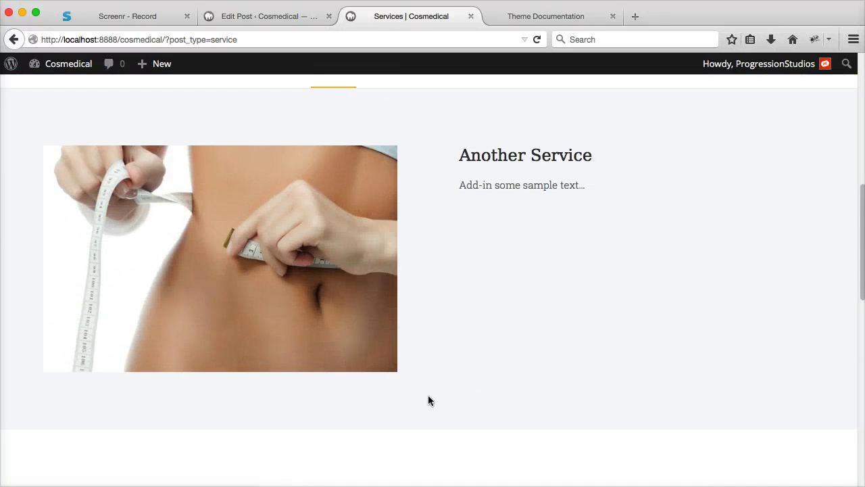
scroll(428, 401, down, 3)
scroll(473, 274, up, 7)
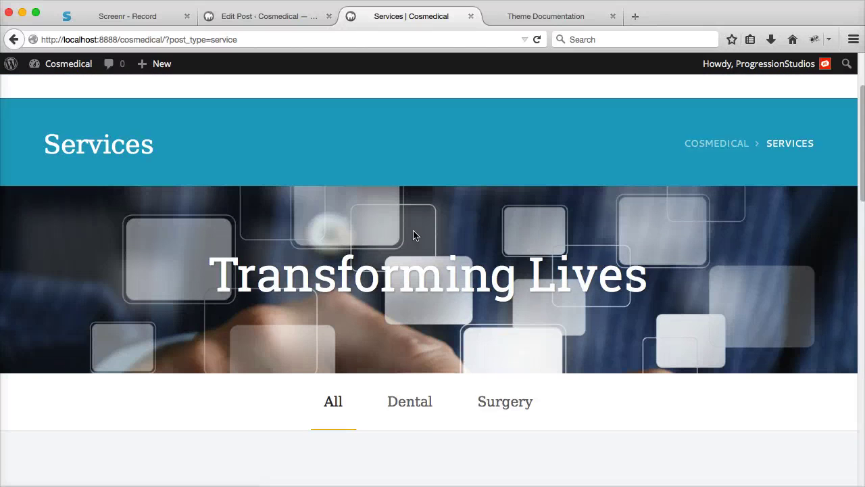
scroll(415, 235, up, 1)
drag(236, 291, 695, 306)
Open the Customizer's Post Settings for the Services page and retype the Service Archive SubHeadline.
click(406, 169)
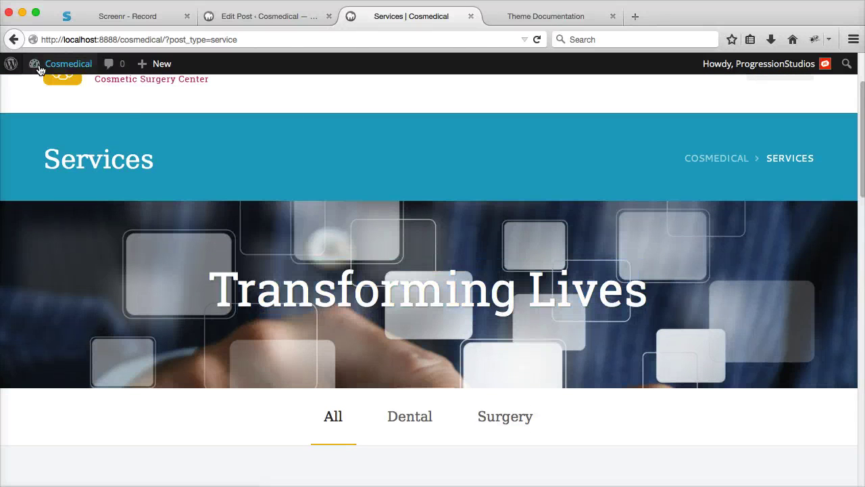
mouse_move(40, 68)
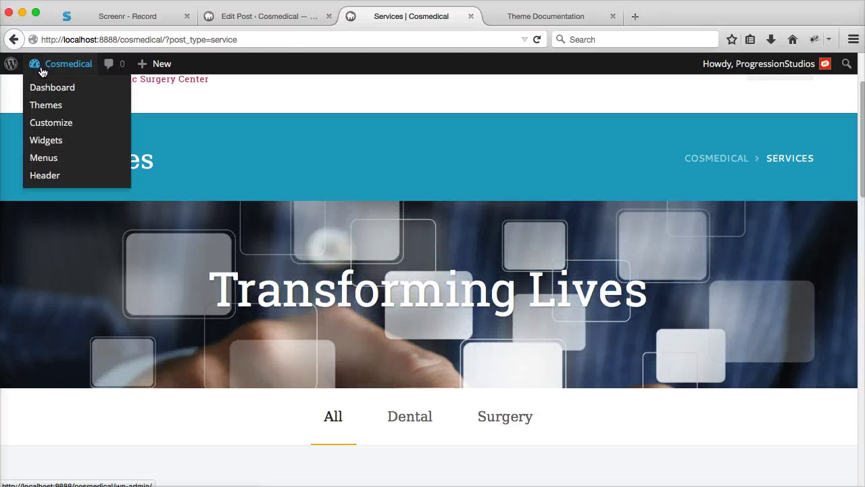
click(55, 129)
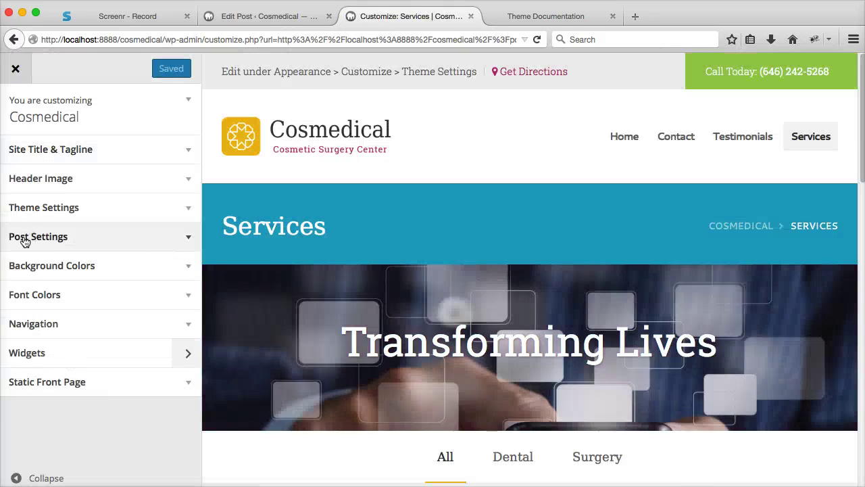
click(24, 238)
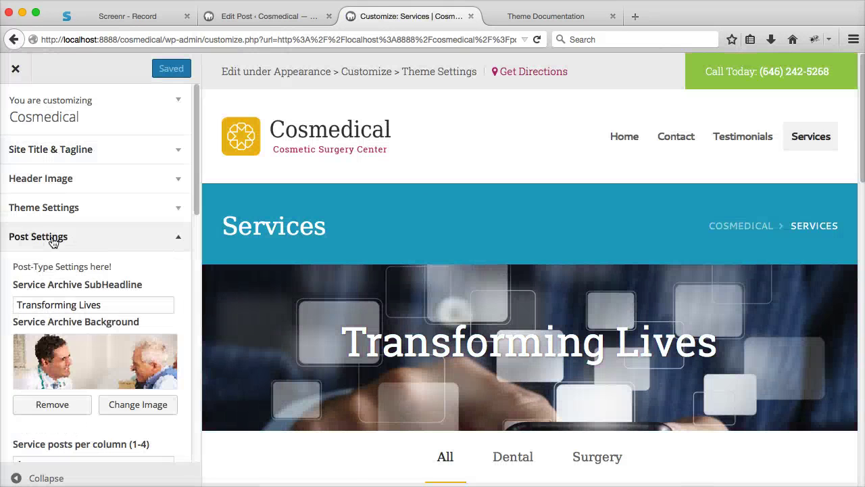
scroll(124, 263, down, 2)
click(112, 250)
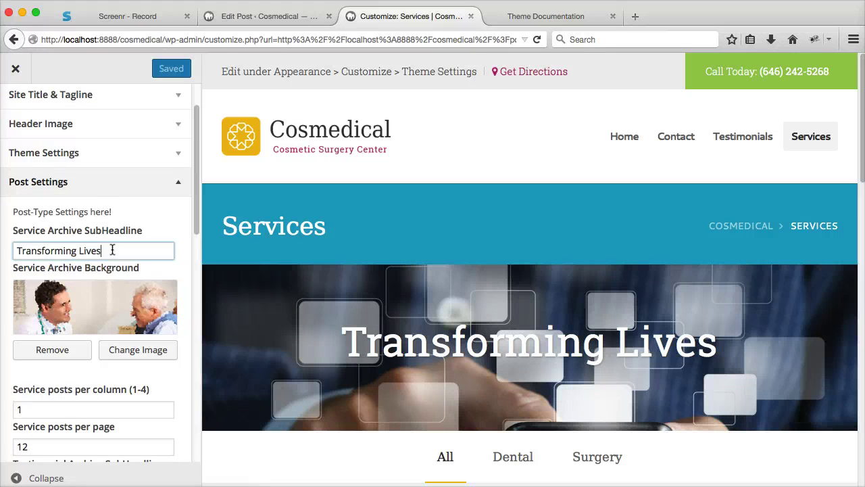
key(super+a)
text(Adj)
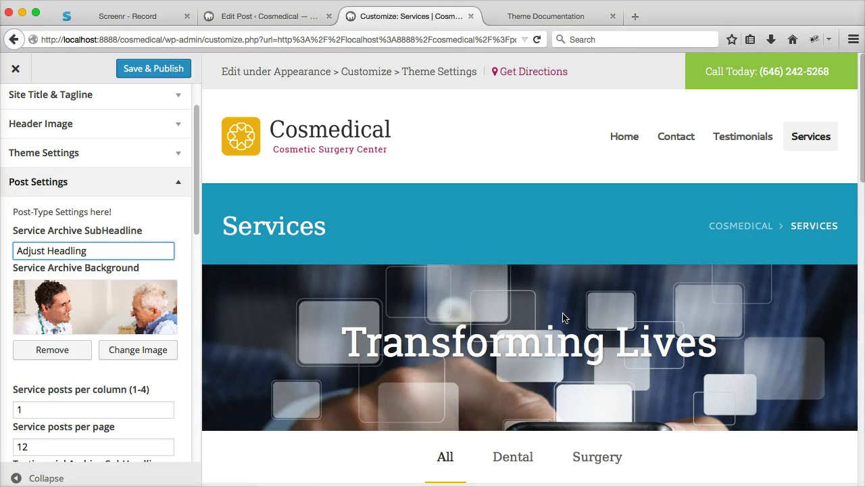
Set chiropracter.jpg as the Service Archive Background and empty the SubHeadline field.
click(131, 353)
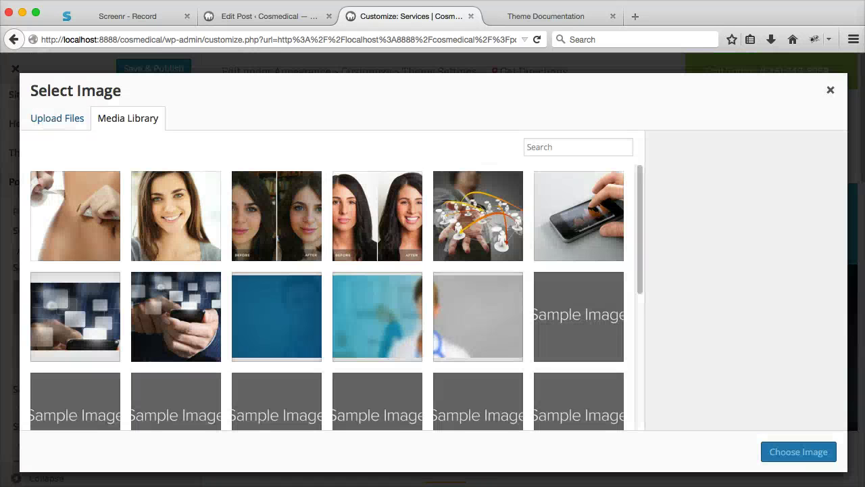
drag(441, 203, 338, 200)
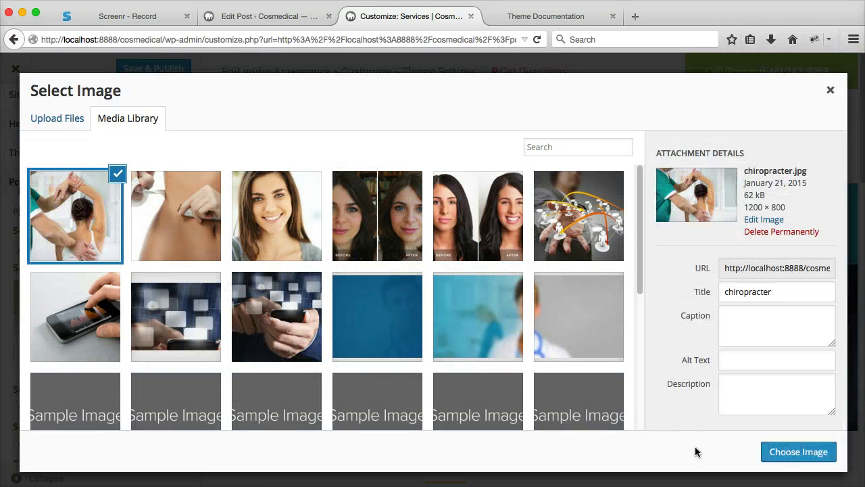
click(772, 453)
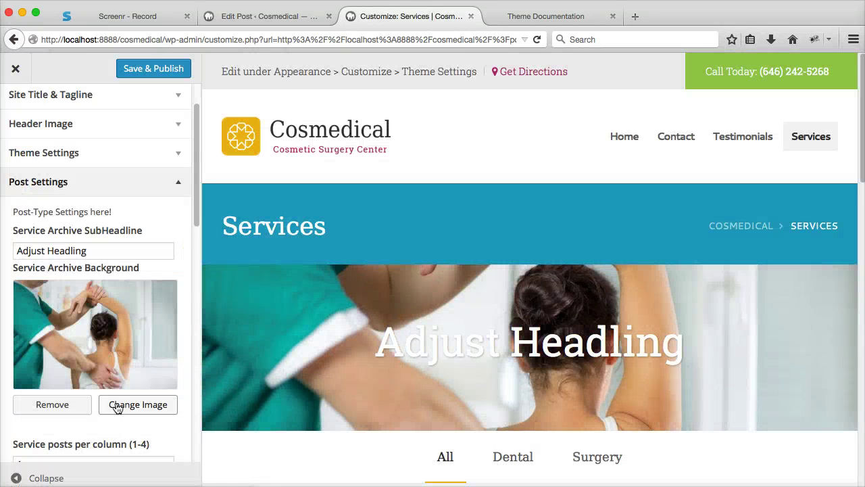
click(98, 251)
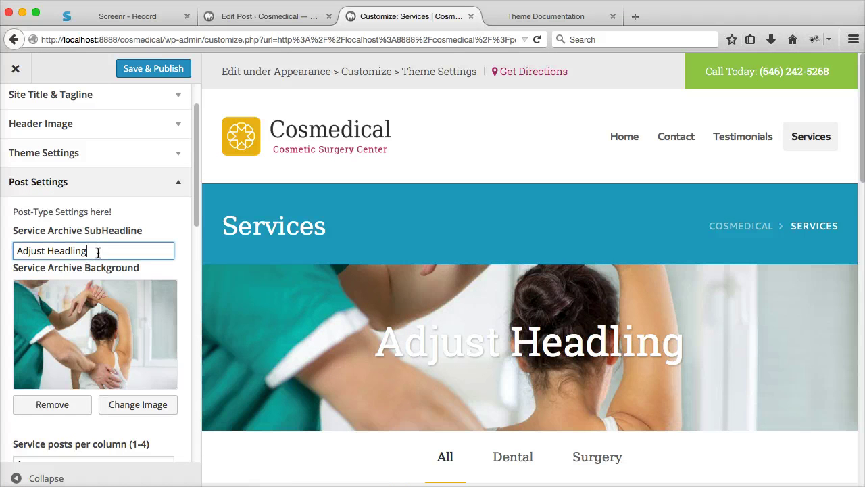
key(super+a)
key(BackSpace)
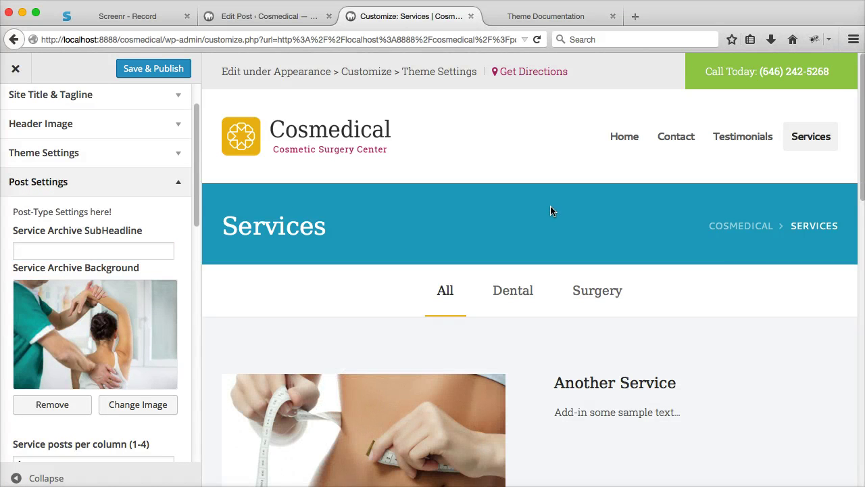
Change Service posts per column from 1 to 2.
scroll(550, 212, down, 10)
scroll(86, 312, down, 1)
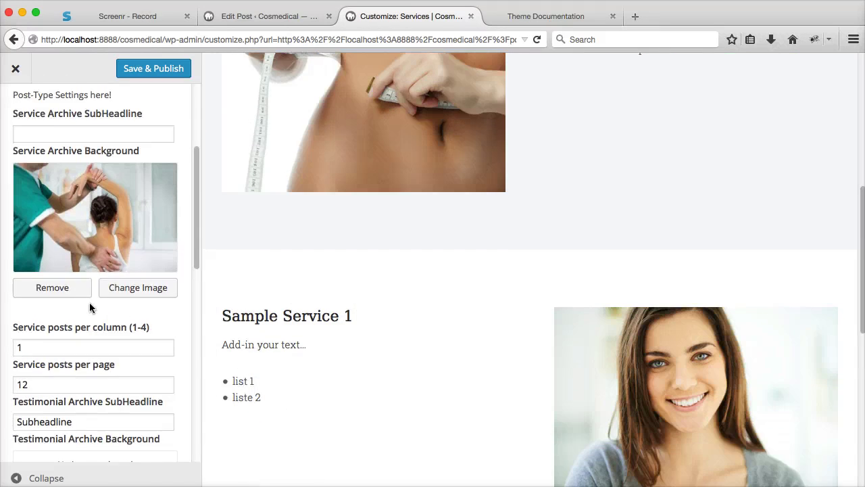
scroll(89, 307, down, 2)
scroll(403, 304, down, 3)
scroll(403, 303, up, 5)
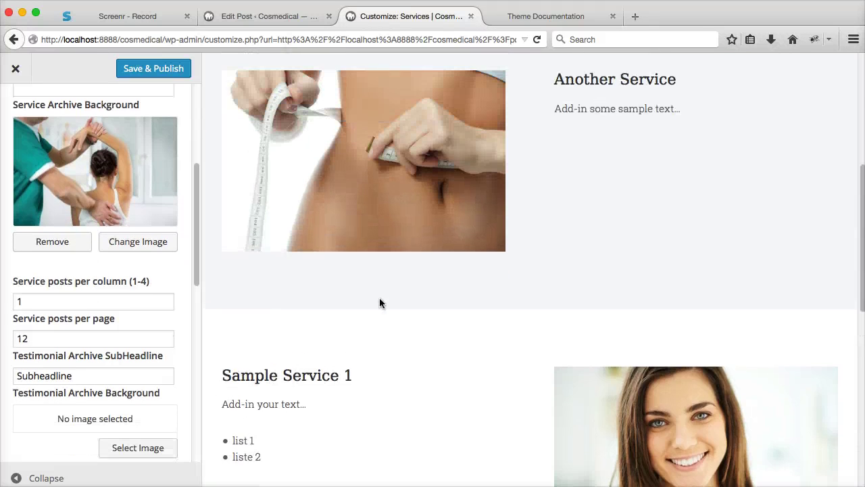
double_click(98, 300)
scroll(576, 318, up, 8)
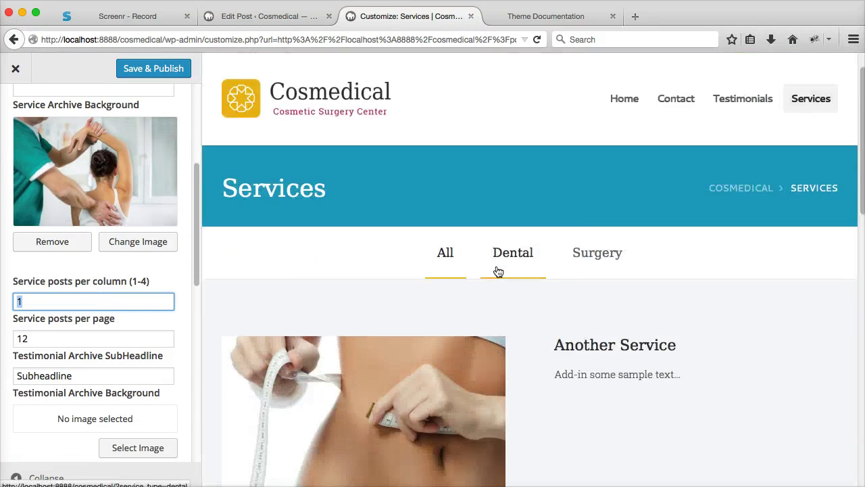
scroll(498, 271, down, 3)
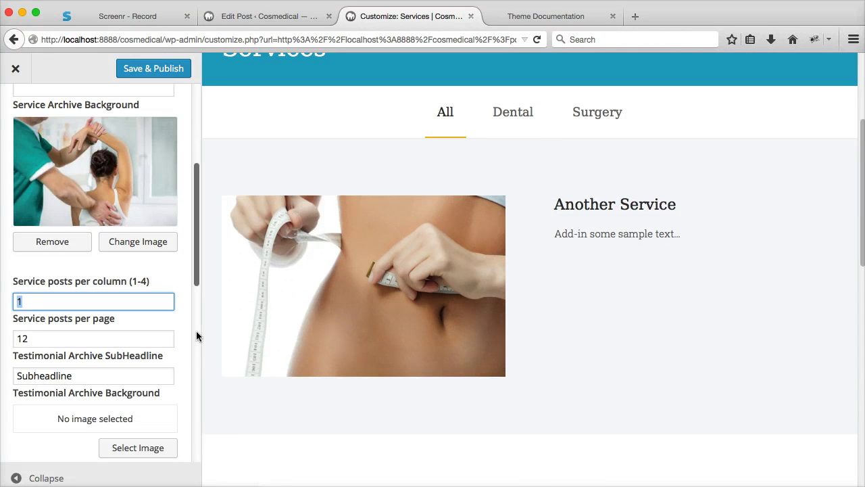
text(2)
Raise Service posts per column to 3 and Save & Publish the Customizer changes.
scroll(349, 261, down, 3)
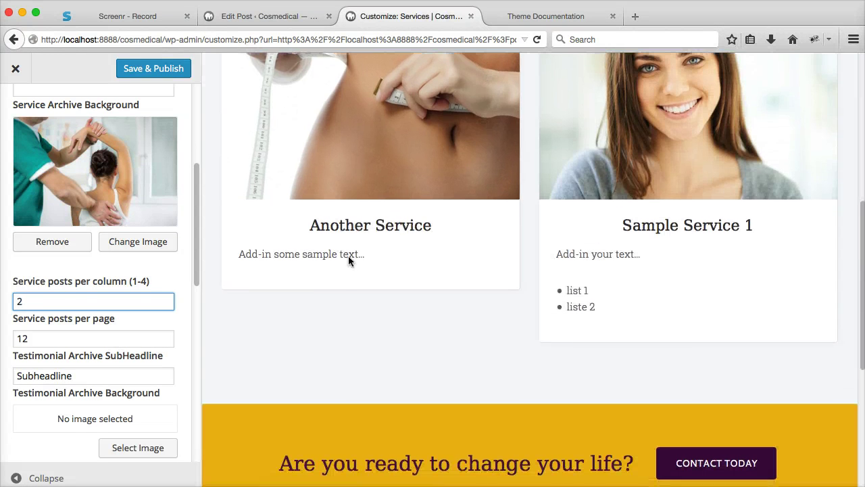
double_click(54, 306)
text(3)
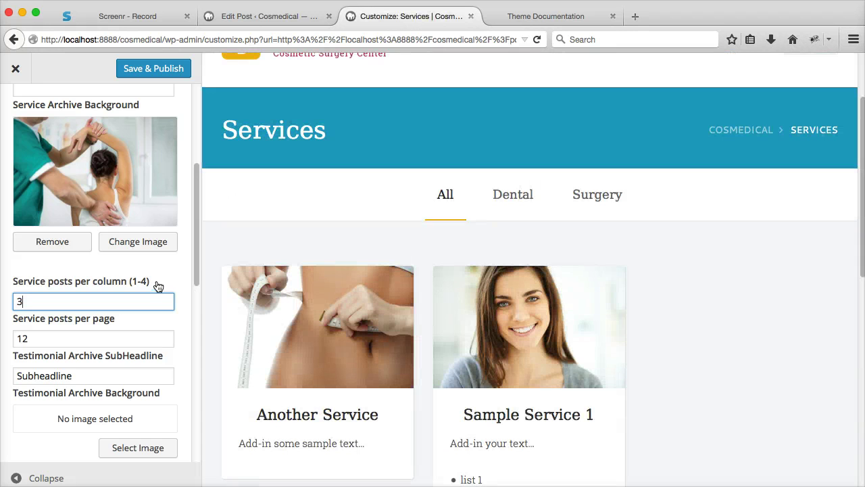
scroll(87, 332, down, 10)
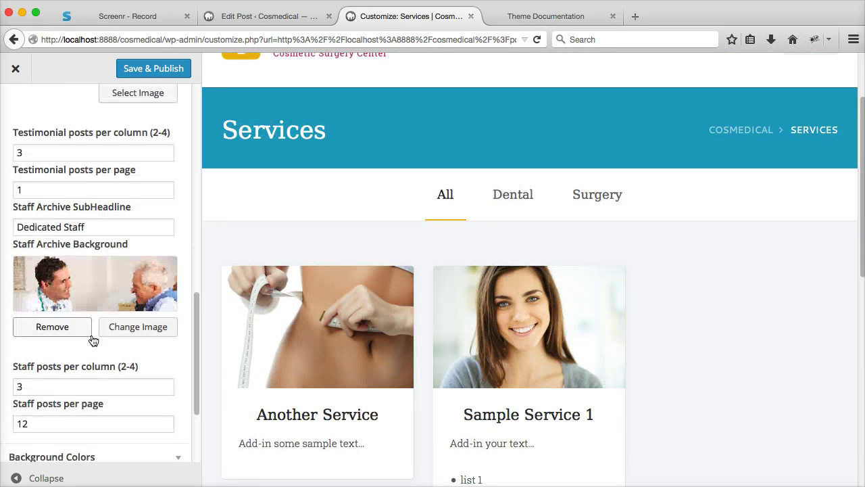
scroll(106, 344, down, 3)
scroll(106, 344, up, 10)
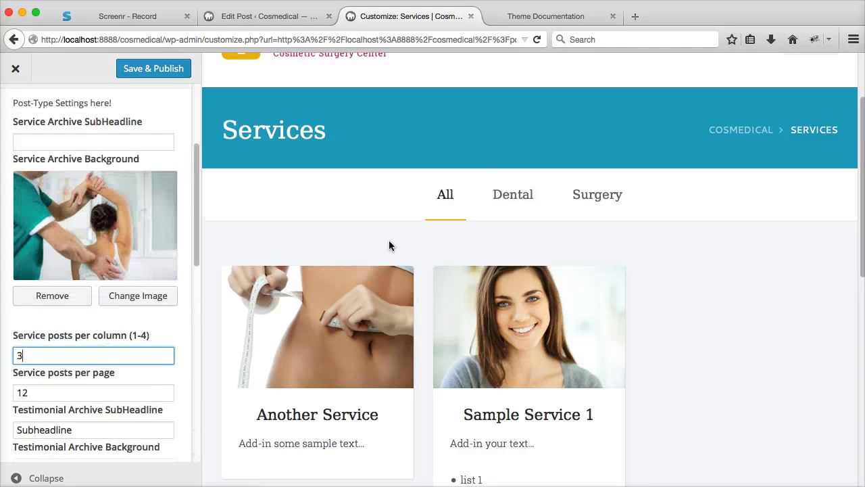
scroll(389, 246, up, 2)
scroll(467, 179, down, 5)
scroll(451, 178, up, 1)
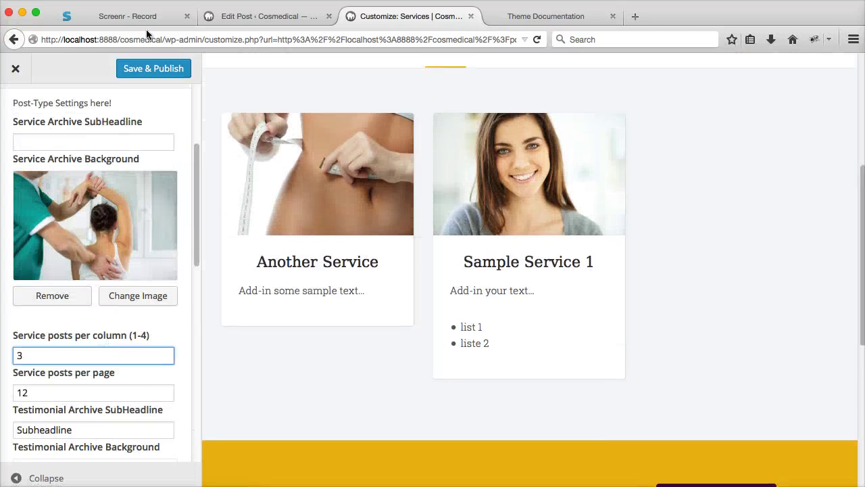
click(139, 68)
click(15, 68)
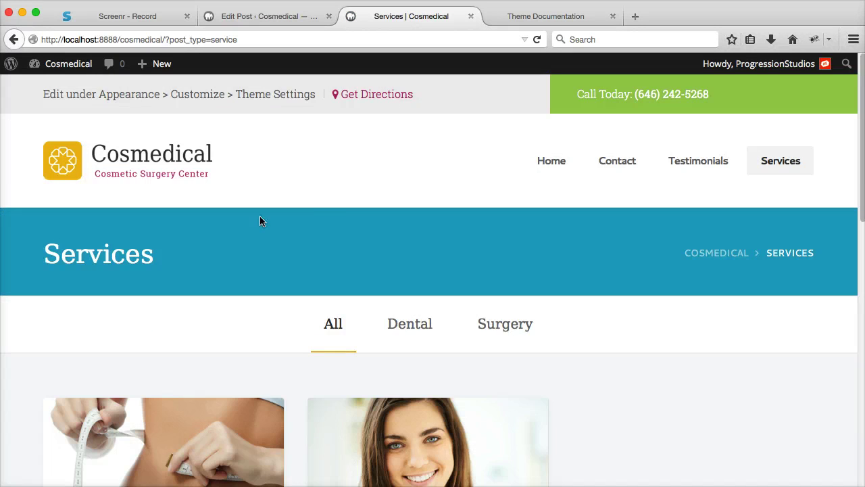
scroll(342, 215, down, 10)
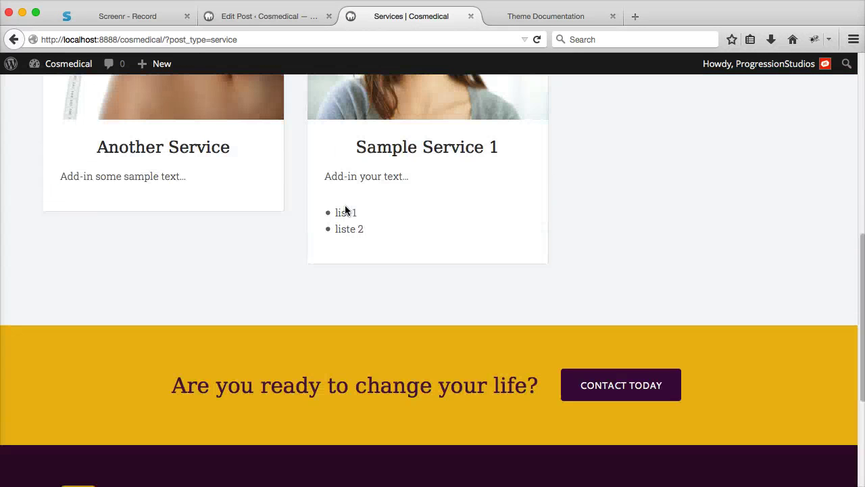
scroll(345, 207, up, 5)
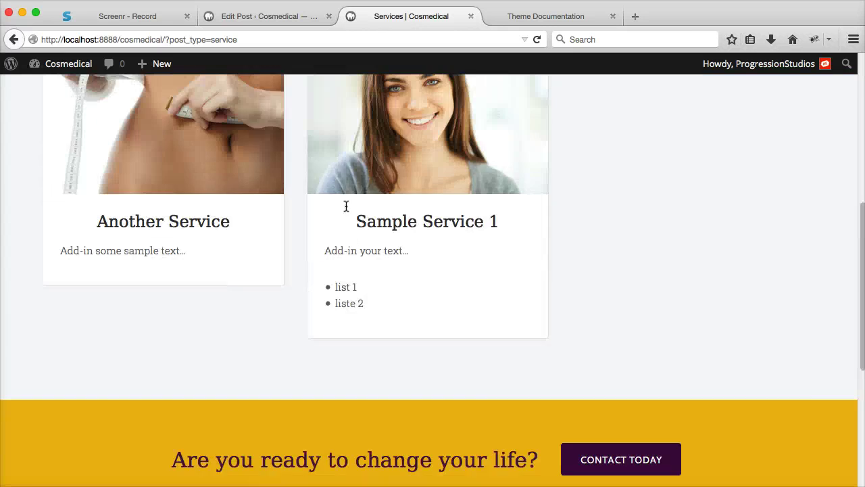
scroll(345, 203, up, 3)
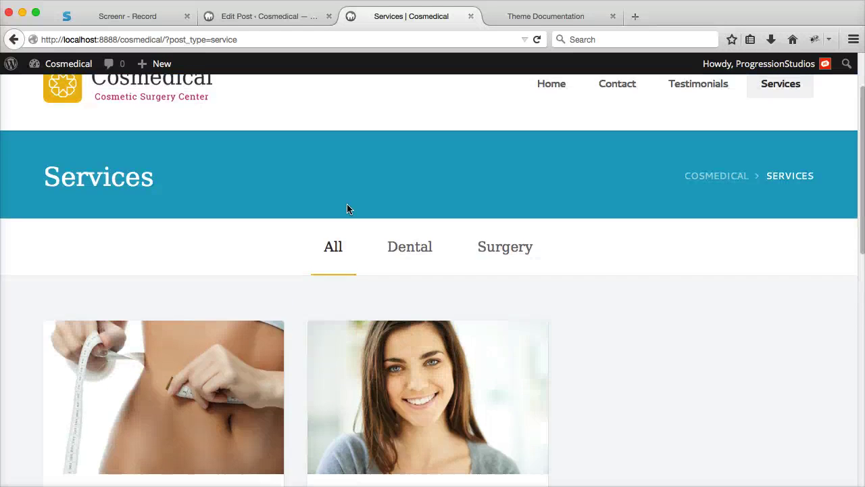